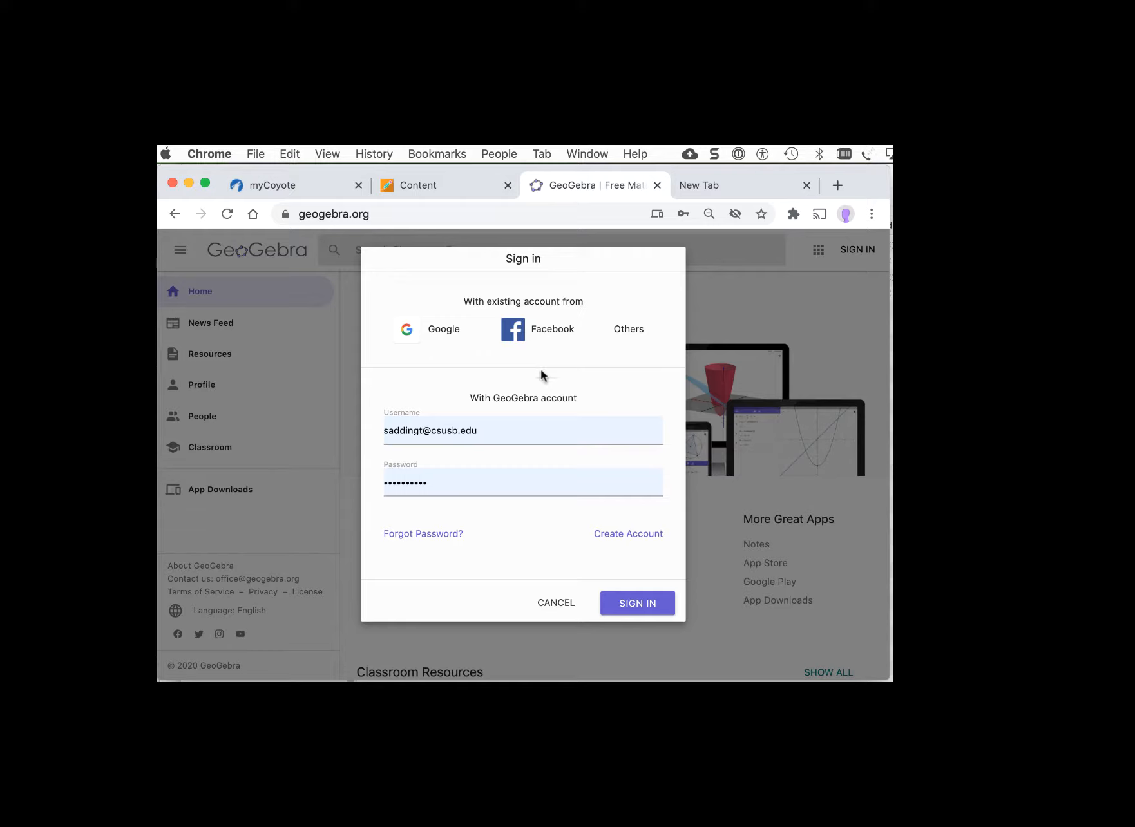
- Open Create Account, scroll through the sign-up form, then return to the geogebra.org home page
{"action": "left_click", "coordinate": [631, 534]}
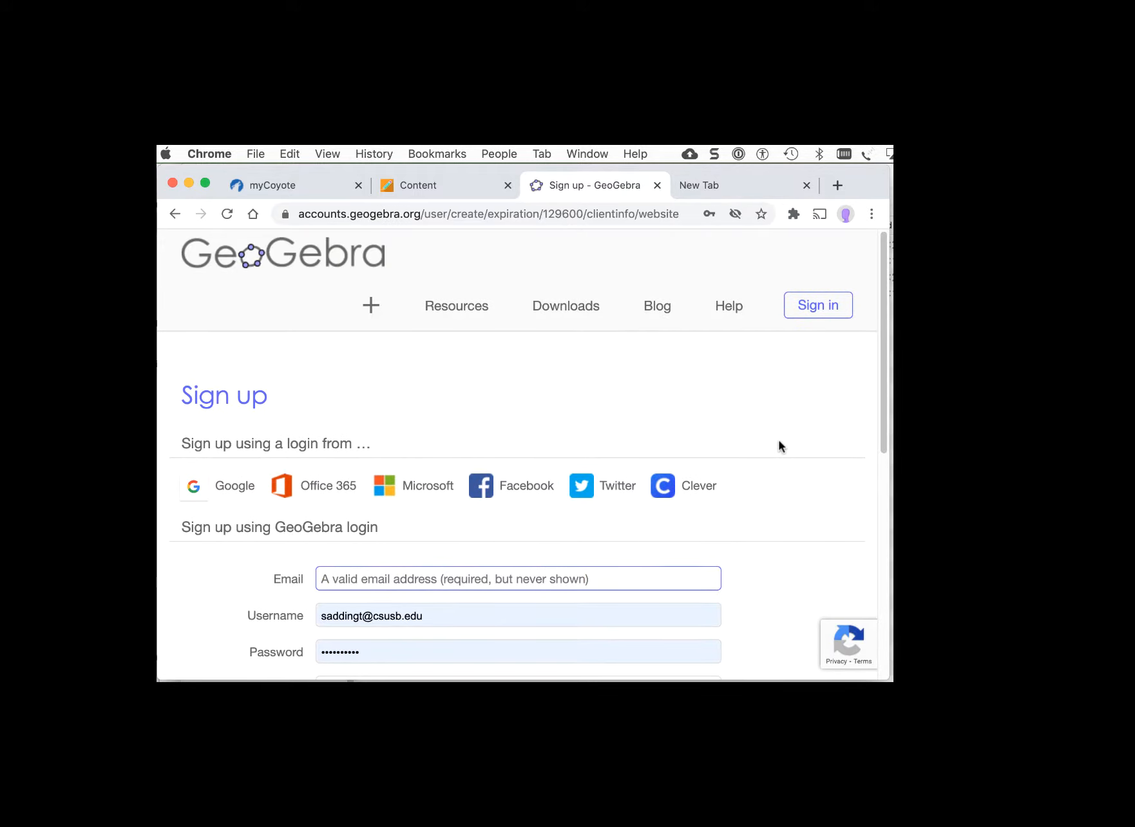
{"action": "scroll", "coordinate": [778, 441], "scroll_direction": "down", "scroll_amount": 3}
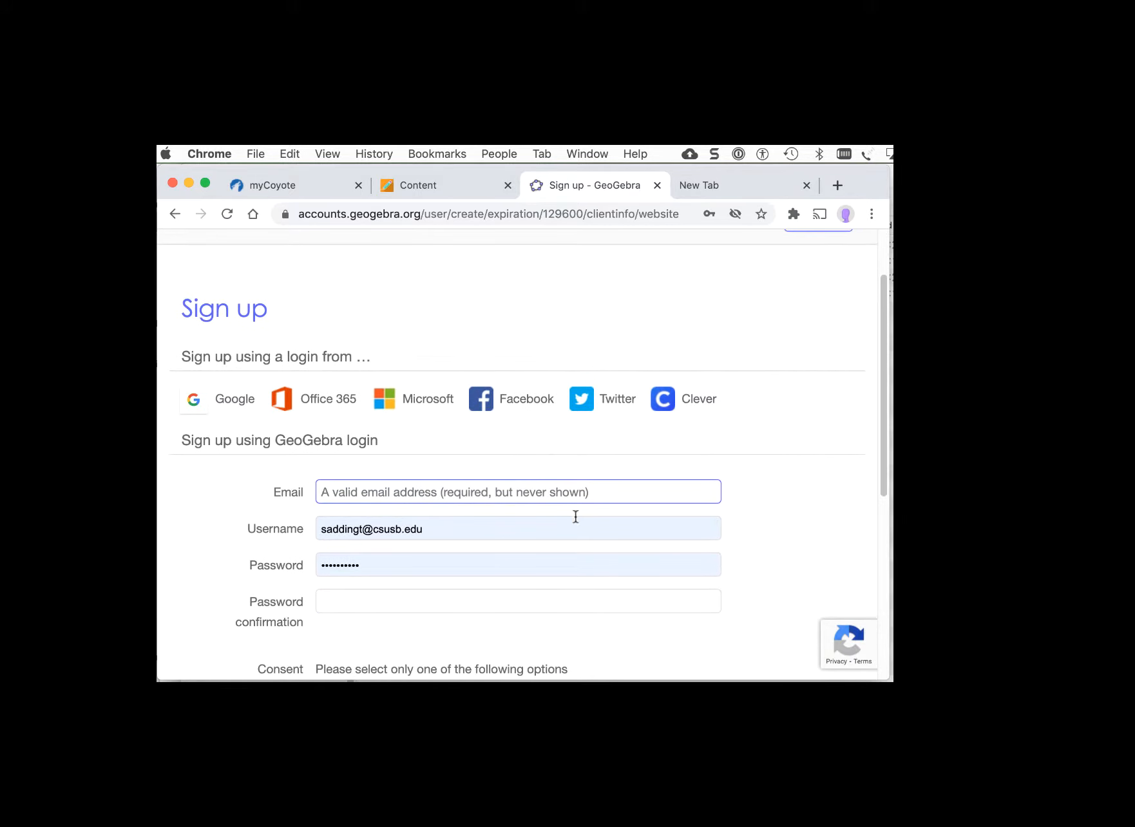
{"action": "scroll", "coordinate": [598, 587], "scroll_direction": "down", "scroll_amount": 5}
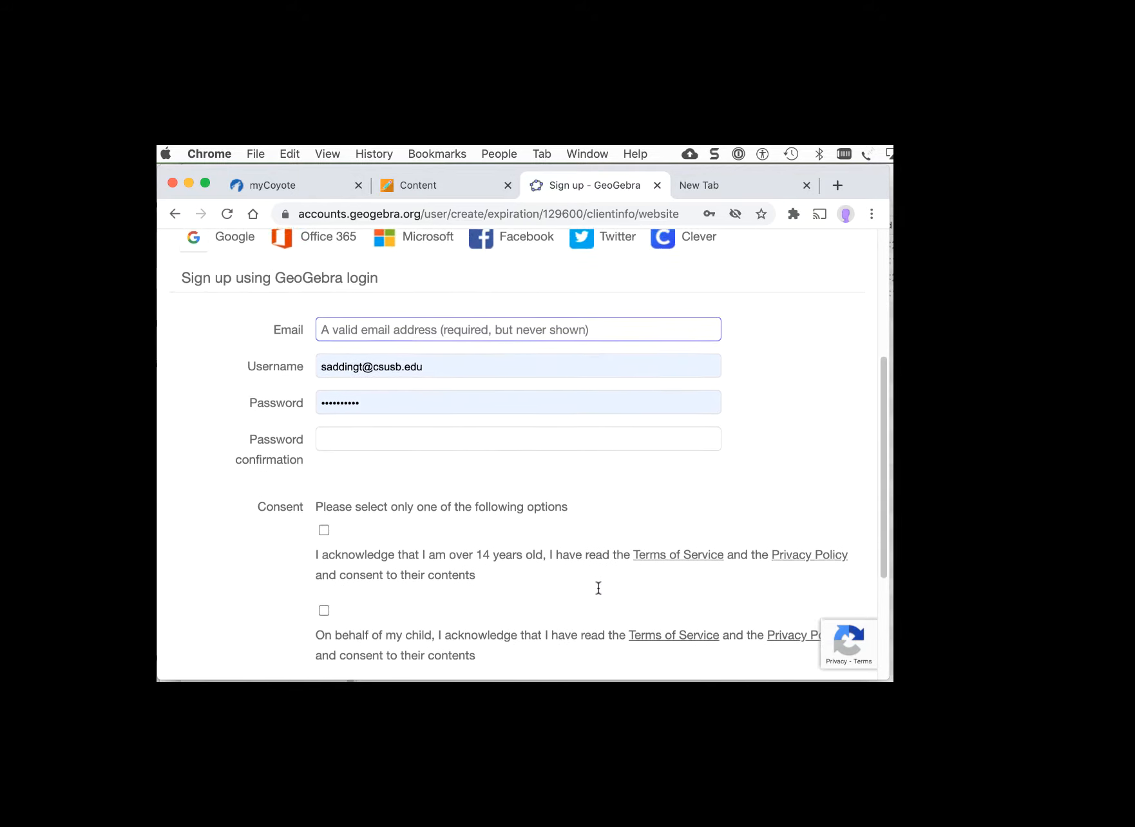
{"action": "scroll", "coordinate": [599, 587], "scroll_direction": "down", "scroll_amount": 4}
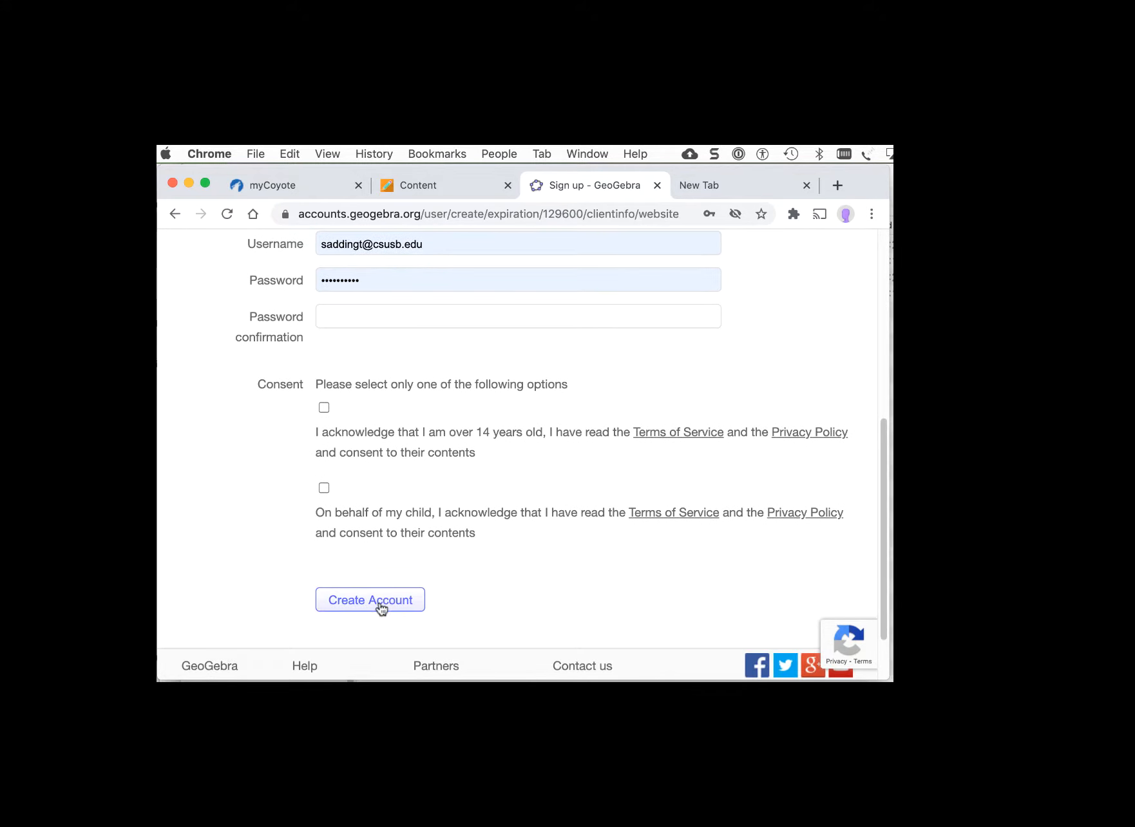
{"action": "left_click", "coordinate": [175, 216]}
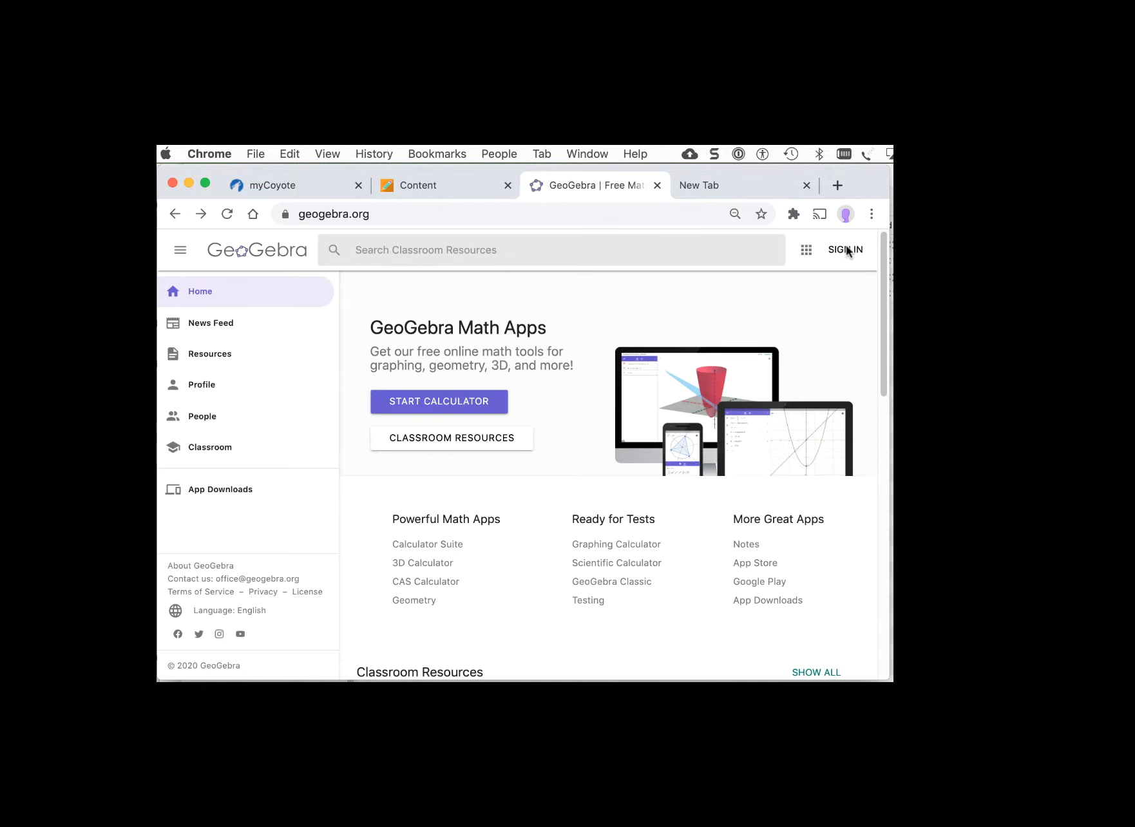
- Sign in to GeoGebra with the browser's saved credentials
{"action": "left_click", "coordinate": [848, 251]}
{"action": "left_click", "coordinate": [652, 602]}
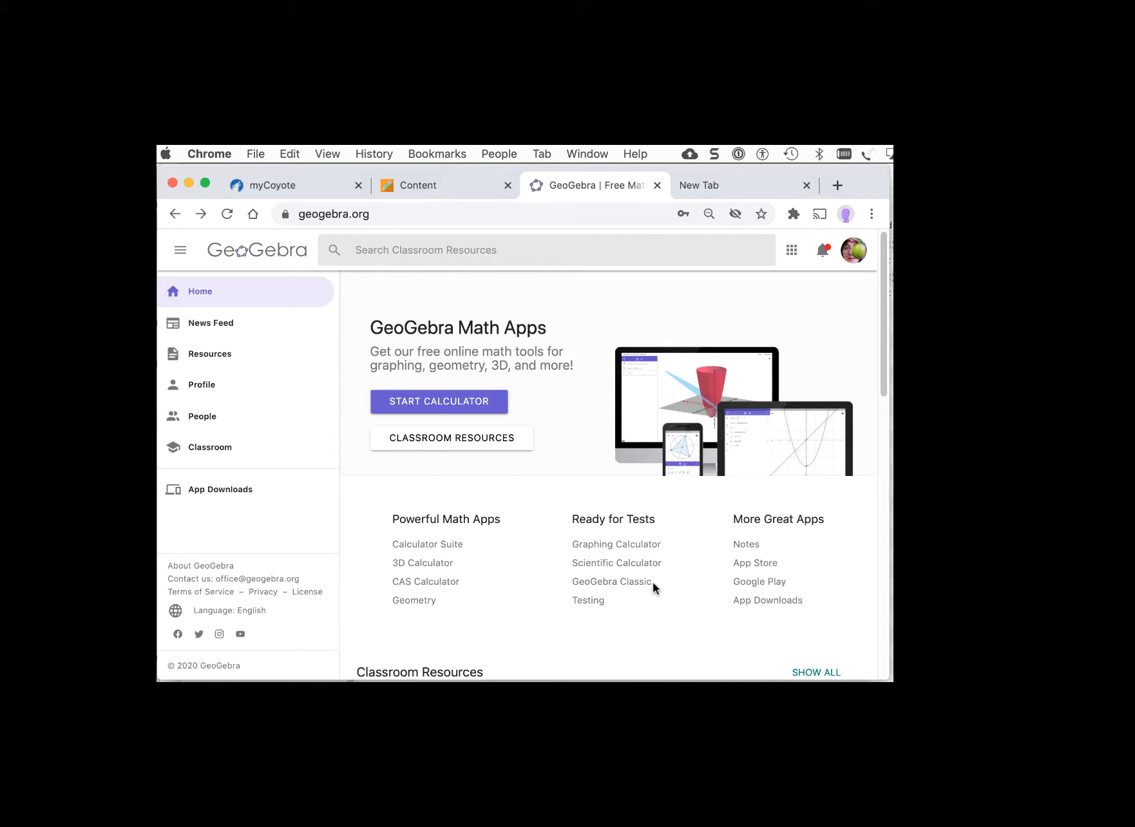
- Open Geometry in a new tab, widen the canvas, and show Major Gridlines
{"action": "left_click", "coordinate": [421, 599]}
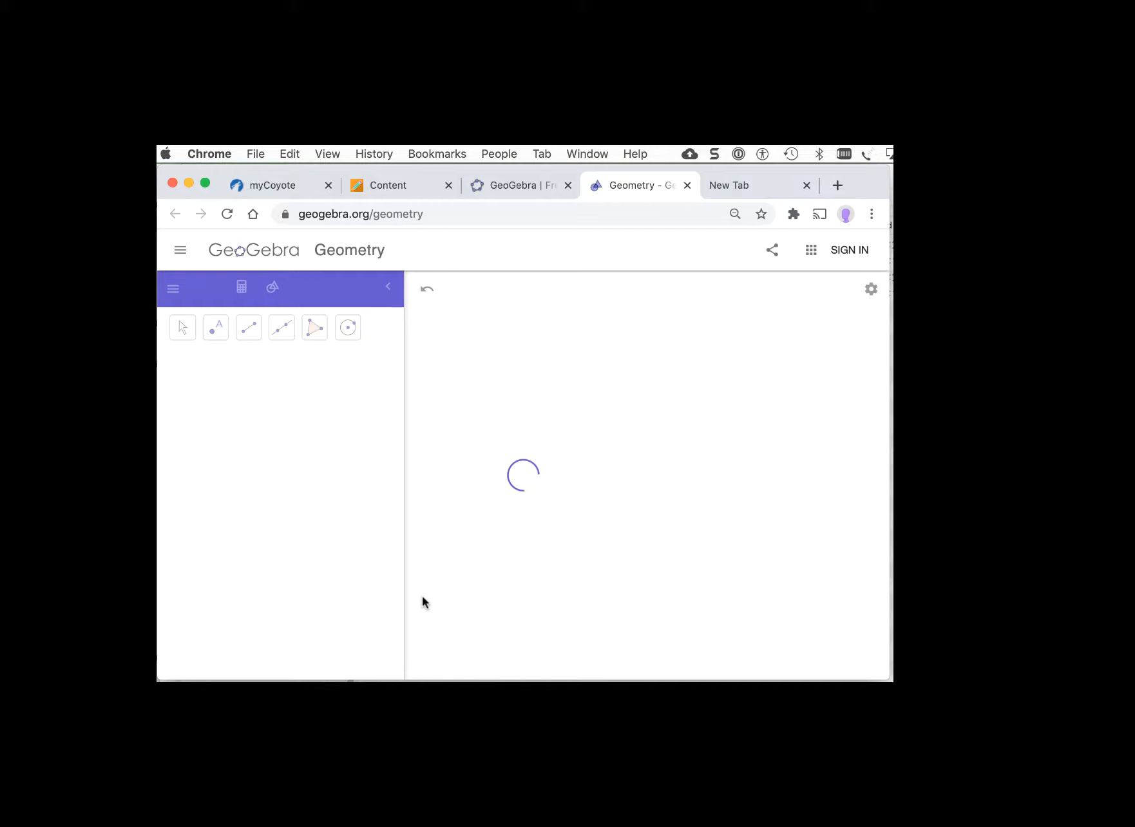
{"action": "left_click_drag", "start_coordinate": [406, 586], "coordinate": [342, 586]}
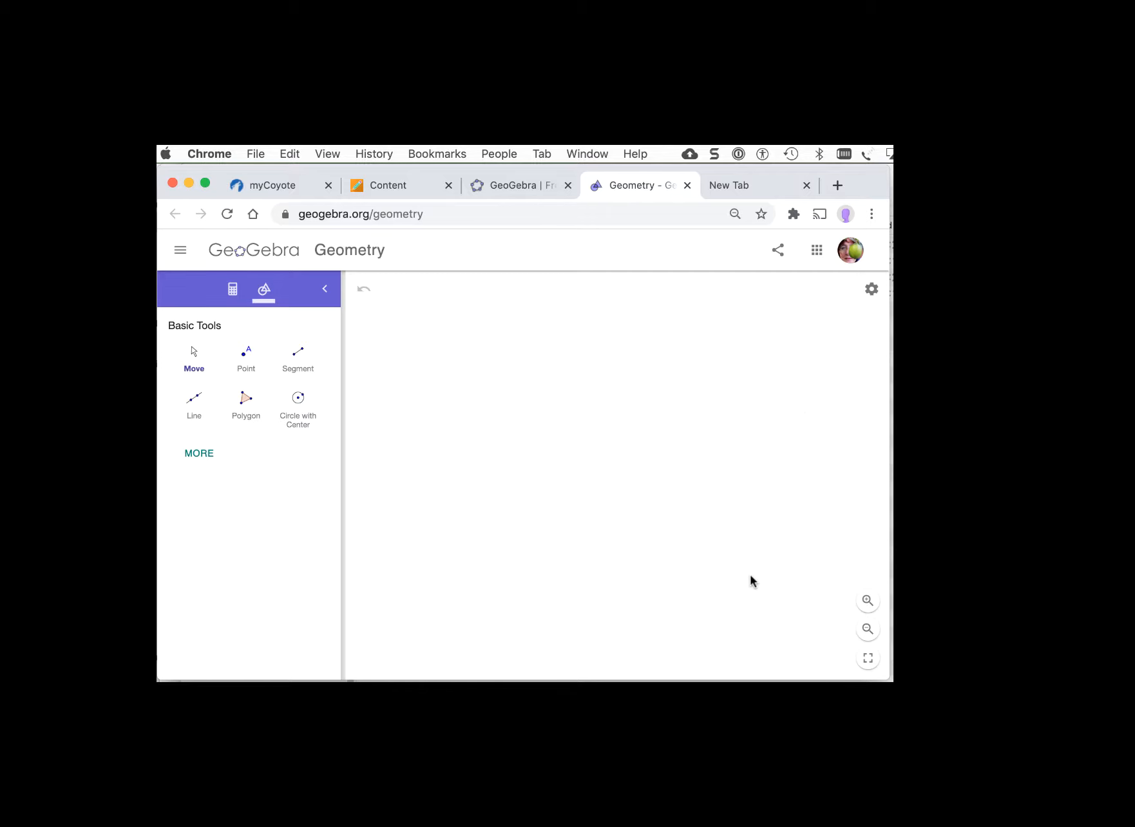
{"action": "left_click", "coordinate": [871, 289]}
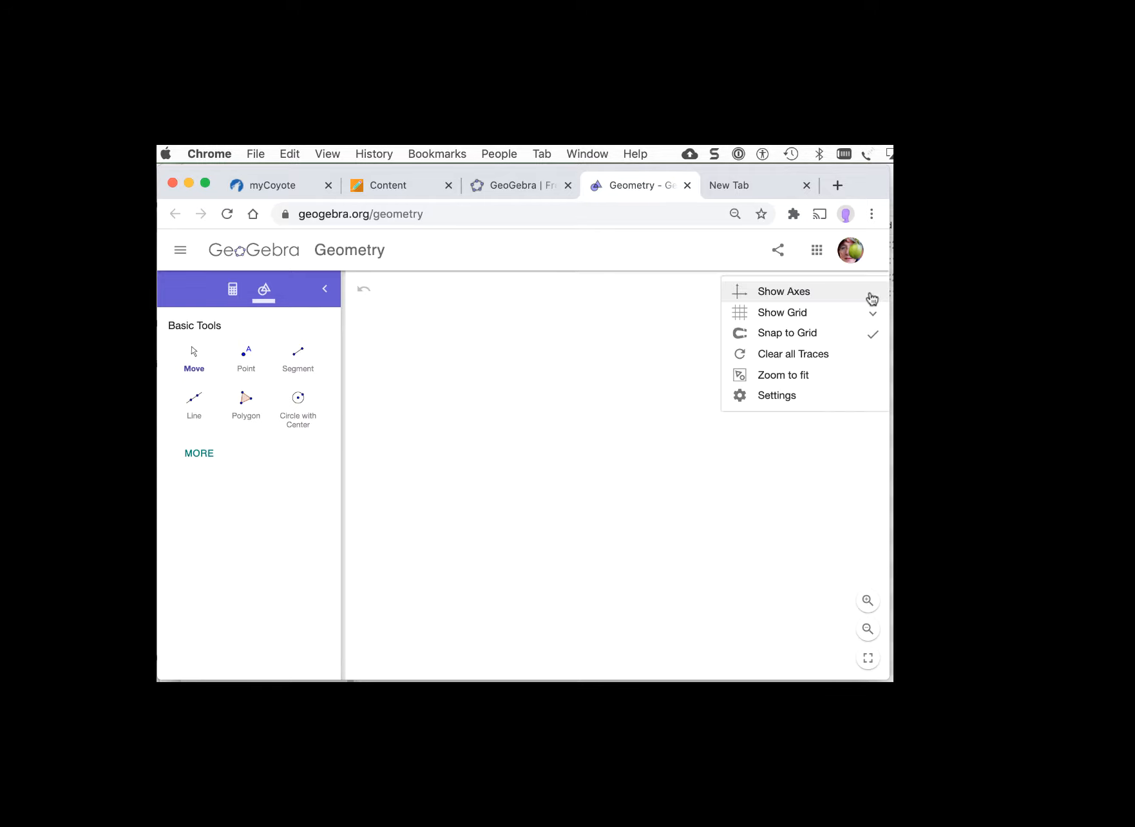
{"action": "left_click", "coordinate": [793, 315]}
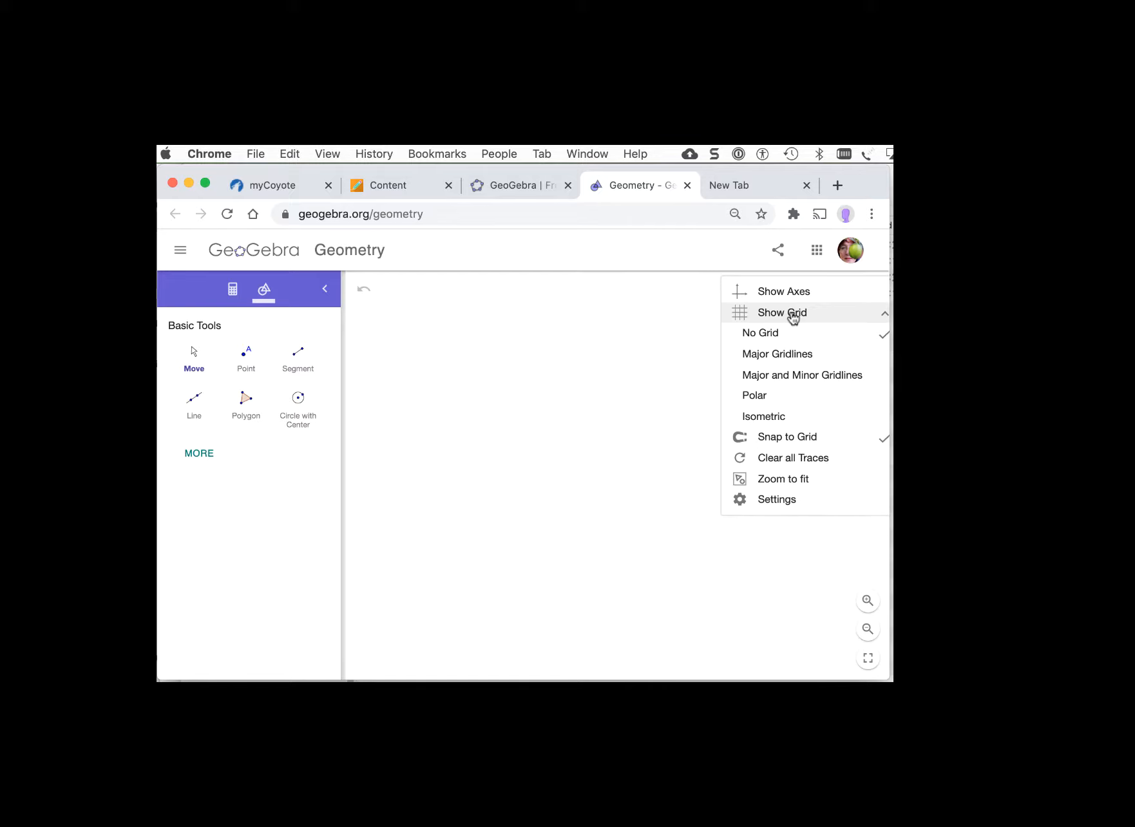
{"action": "left_click", "coordinate": [794, 358]}
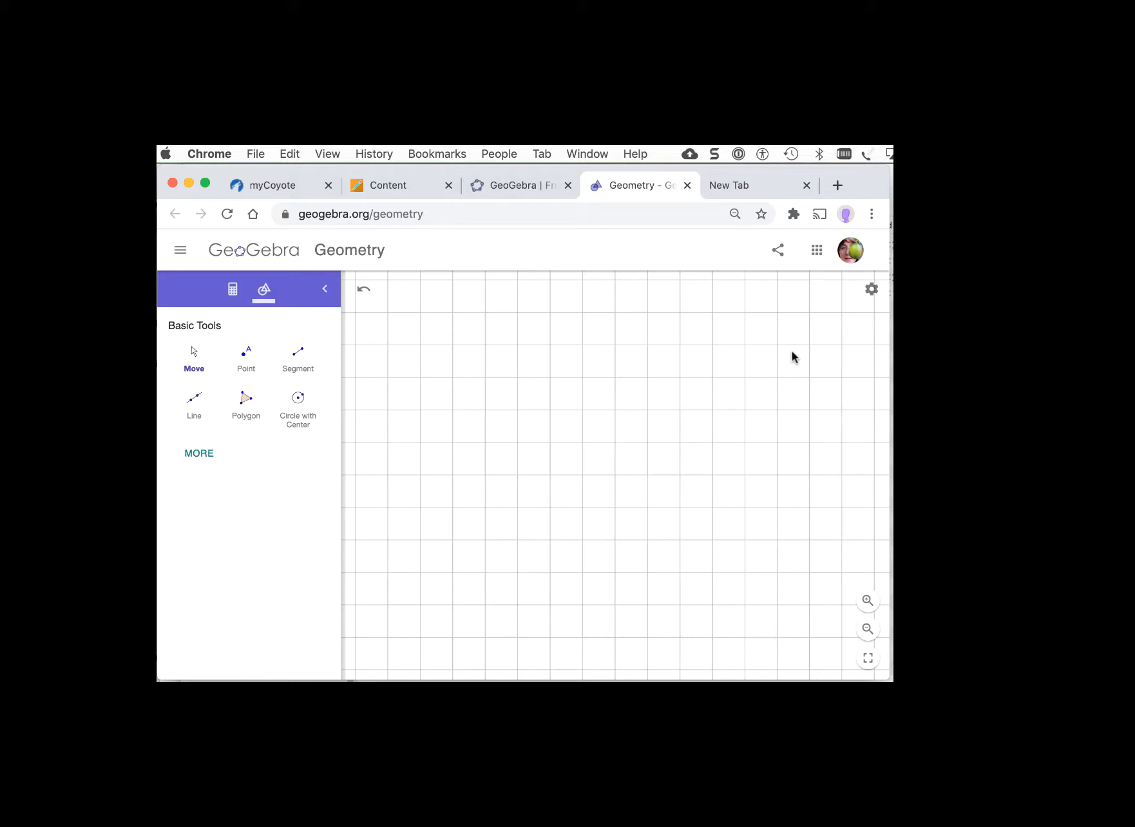
{"action": "left_click", "coordinate": [872, 292]}
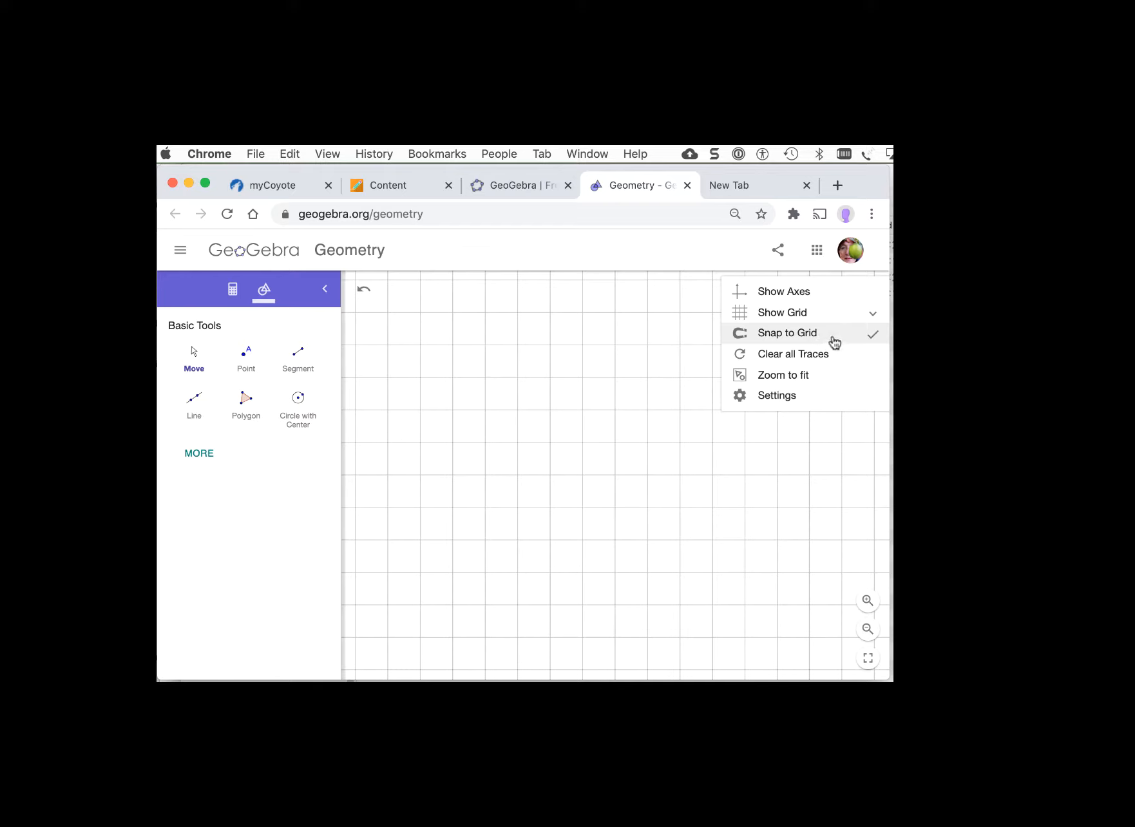
{"action": "left_click", "coordinate": [650, 336]}
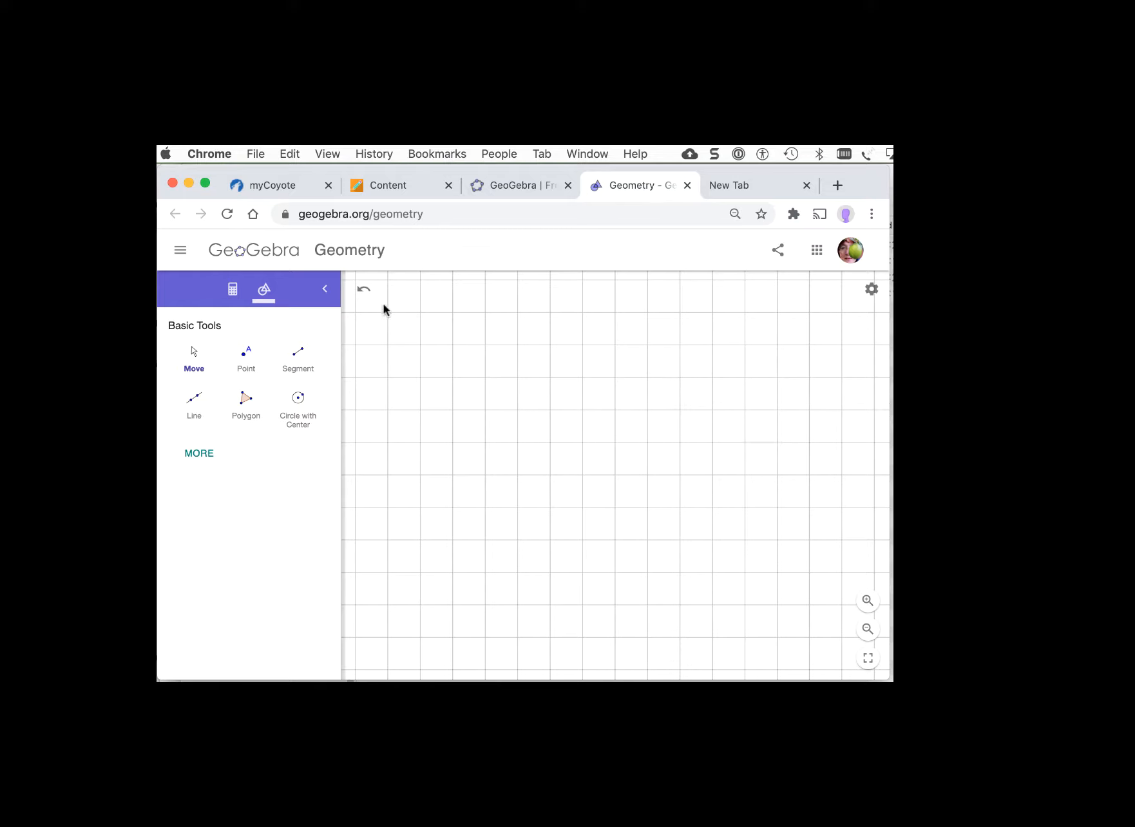
- Draw segments AB, BC, CD and DA to form closed quadrilateral ABCD
{"action": "left_click", "coordinate": [299, 358]}
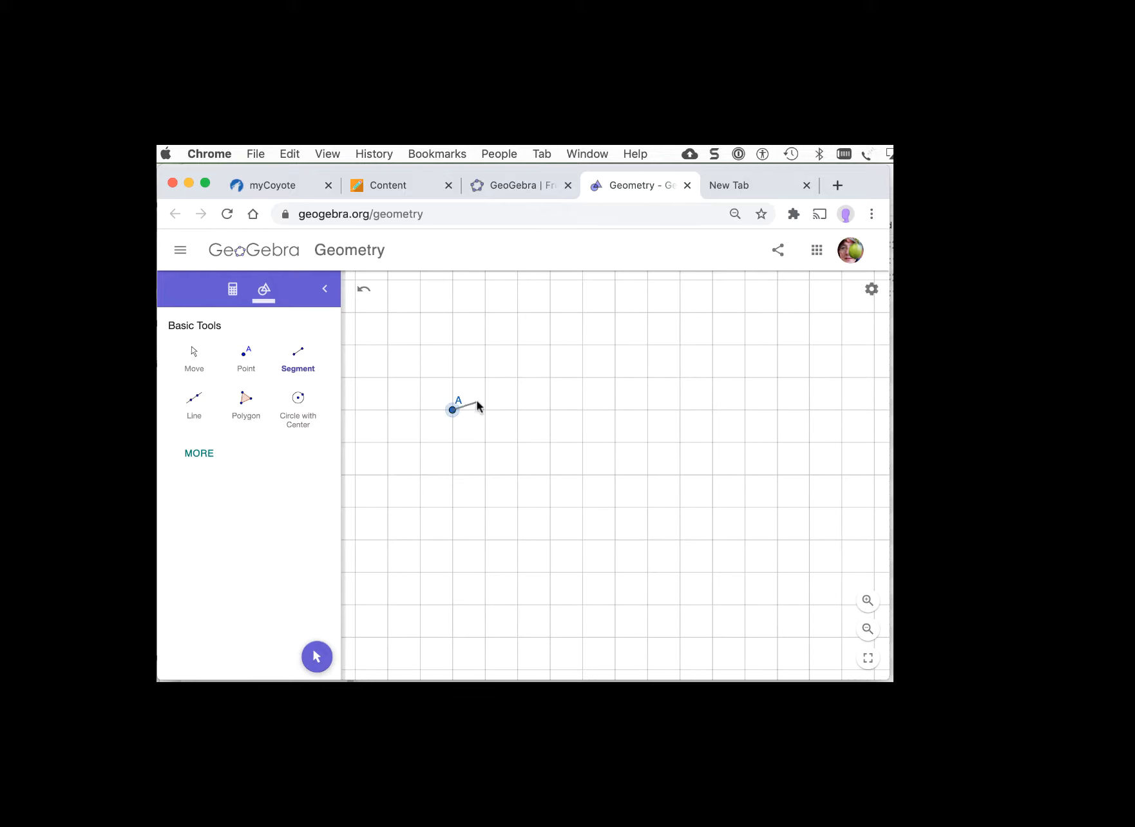
{"action": "left_click", "coordinate": [583, 345]}
{"action": "left_click", "coordinate": [614, 409]}
{"action": "left_click", "coordinate": [615, 409]}
{"action": "left_click", "coordinate": [582, 507]}
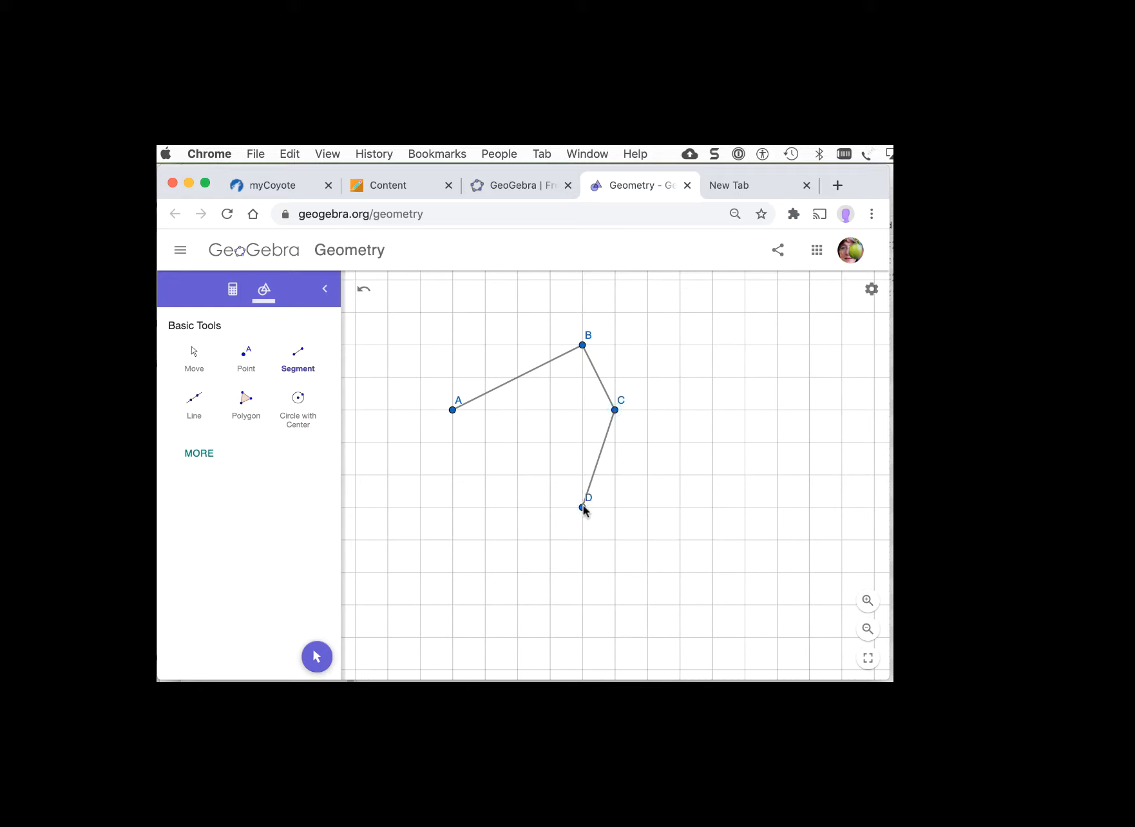
{"action": "left_click", "coordinate": [582, 506]}
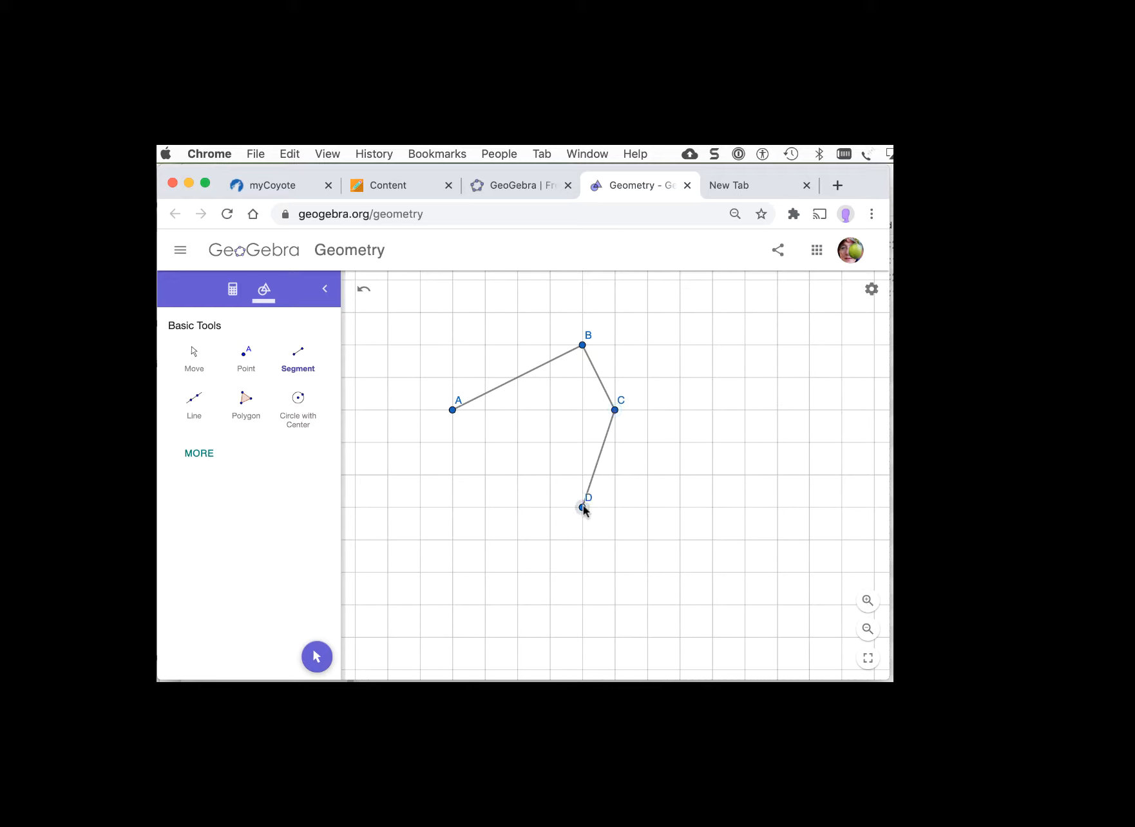
{"action": "left_click", "coordinate": [452, 410]}
{"action": "left_click", "coordinate": [197, 366]}
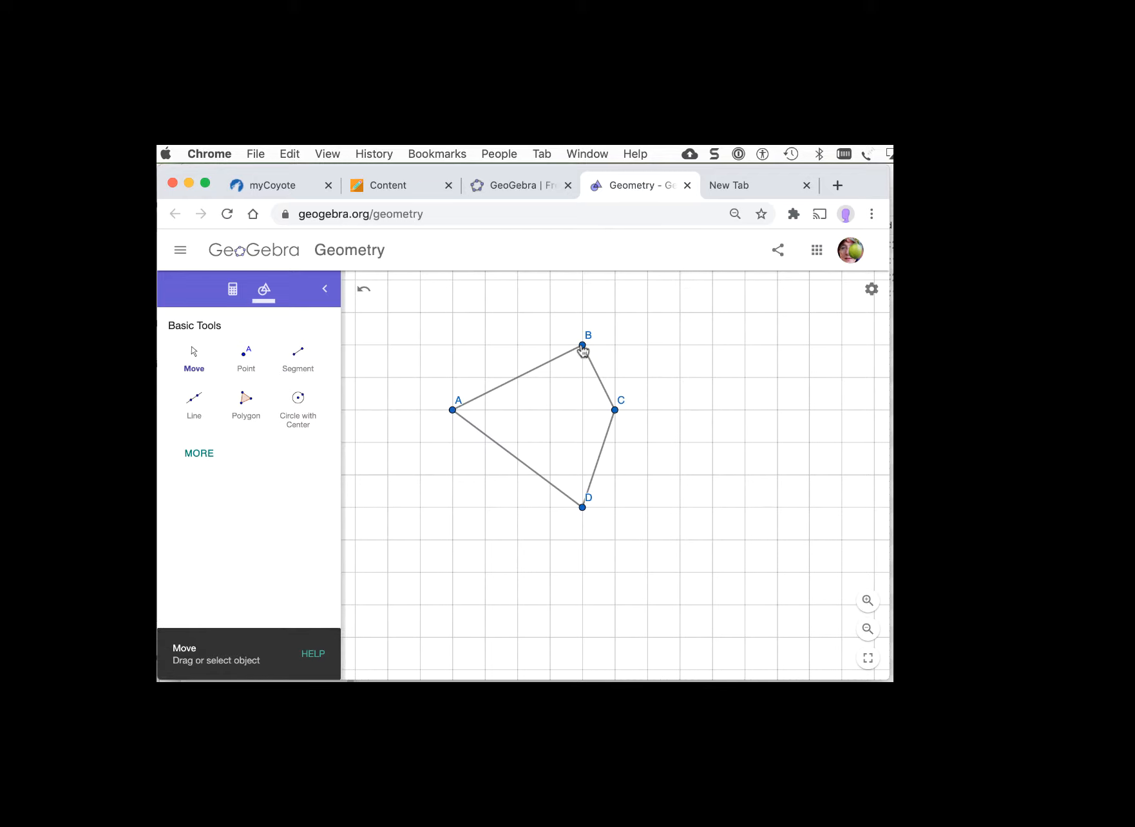
- Drag vertices B, C, A and D onto grid points so ABCD becomes a rectangle
{"action": "left_click_drag", "start_coordinate": [584, 349], "coordinate": [521, 347]}
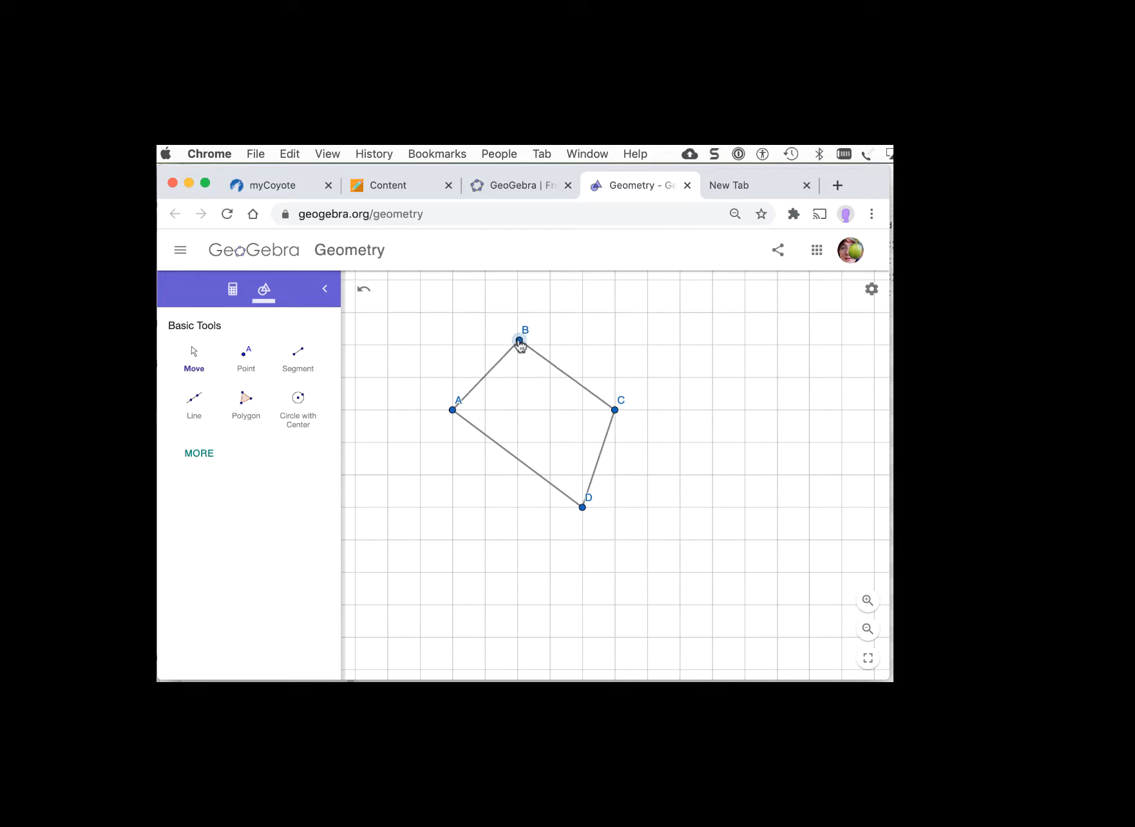
{"action": "left_click_drag", "start_coordinate": [615, 410], "coordinate": [647, 349]}
{"action": "left_click_drag", "start_coordinate": [453, 411], "coordinate": [524, 415]}
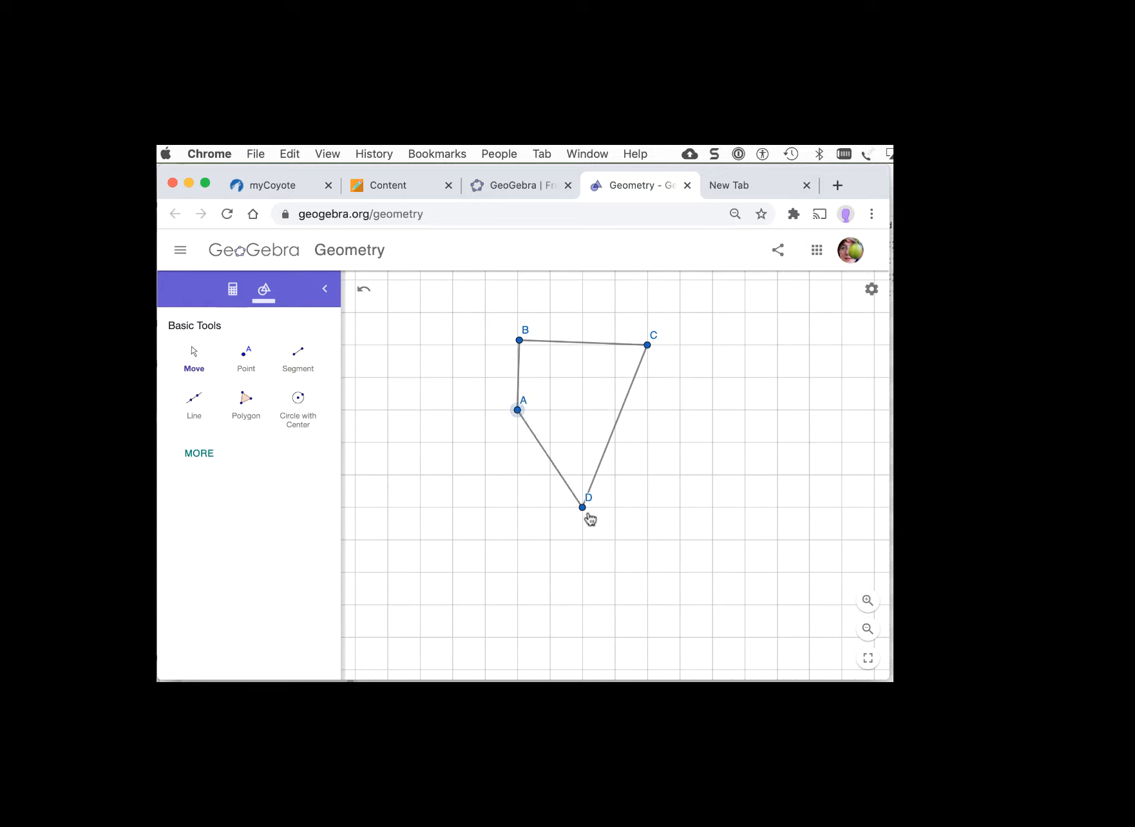
{"action": "left_click_drag", "start_coordinate": [585, 511], "coordinate": [648, 417]}
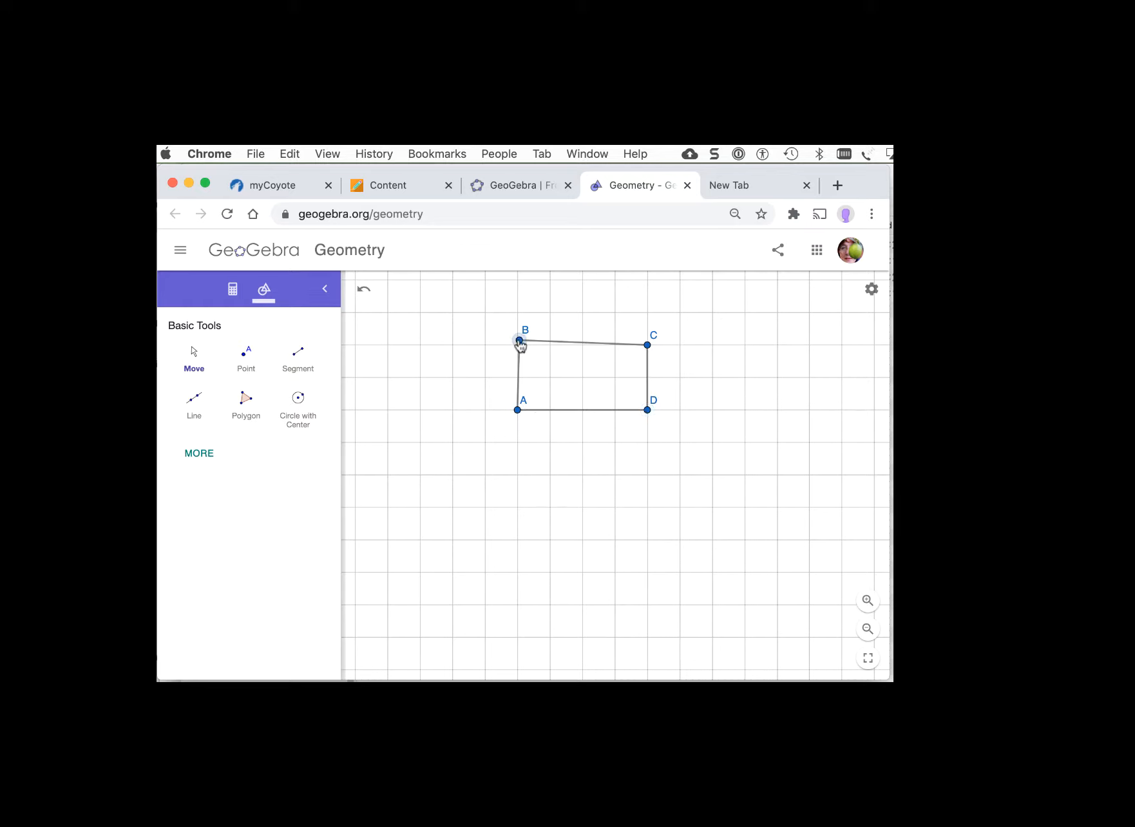
{"action": "left_click_drag", "start_coordinate": [520, 343], "coordinate": [518, 346]}
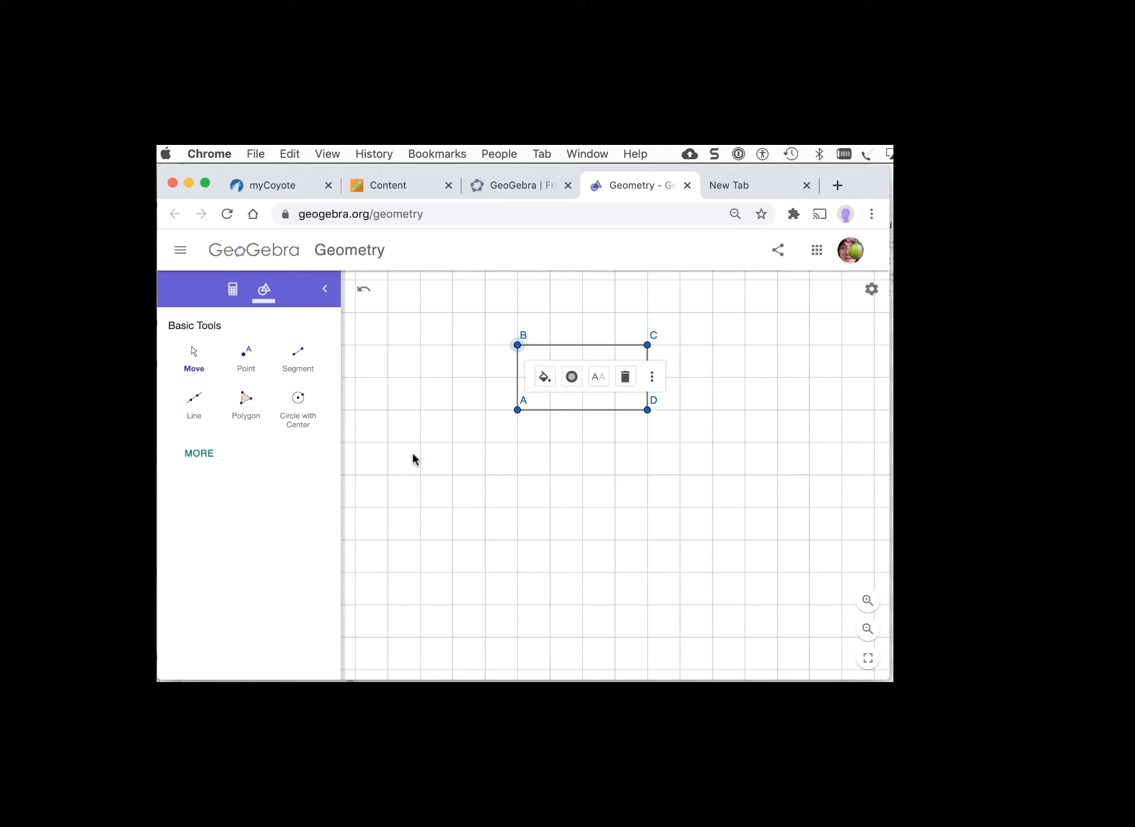
{"action": "left_click", "coordinate": [248, 405]}
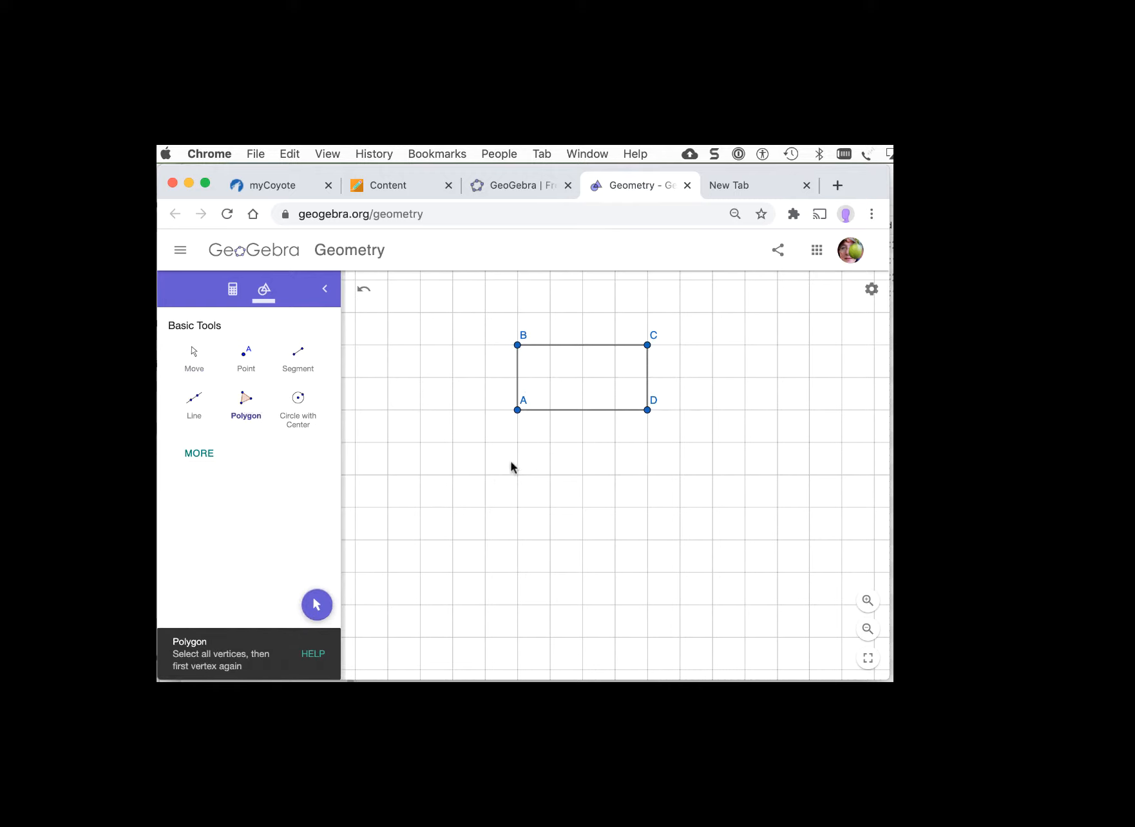
- Draw polygon EFGH directly below ABCD, matching the rectangle's width
{"action": "left_click", "coordinate": [517, 442]}
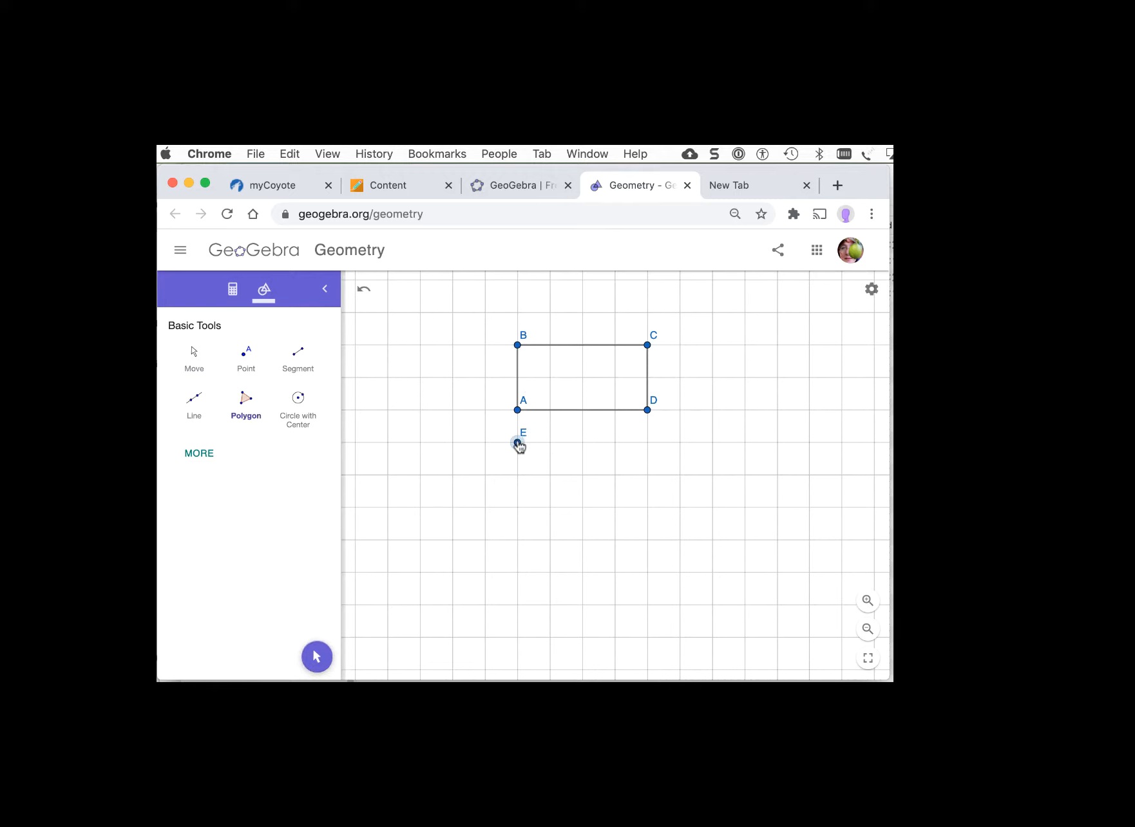
{"action": "left_click", "coordinate": [647, 442]}
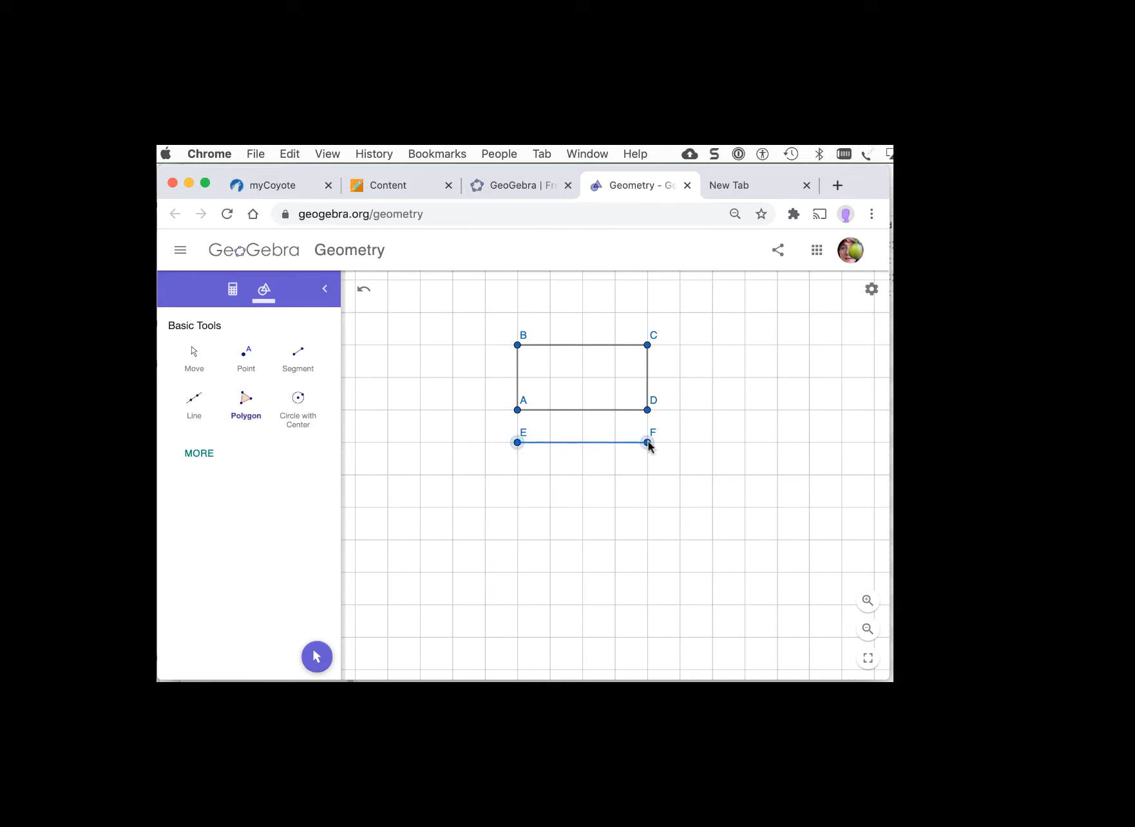
{"action": "left_click", "coordinate": [648, 506]}
{"action": "left_click", "coordinate": [517, 506]}
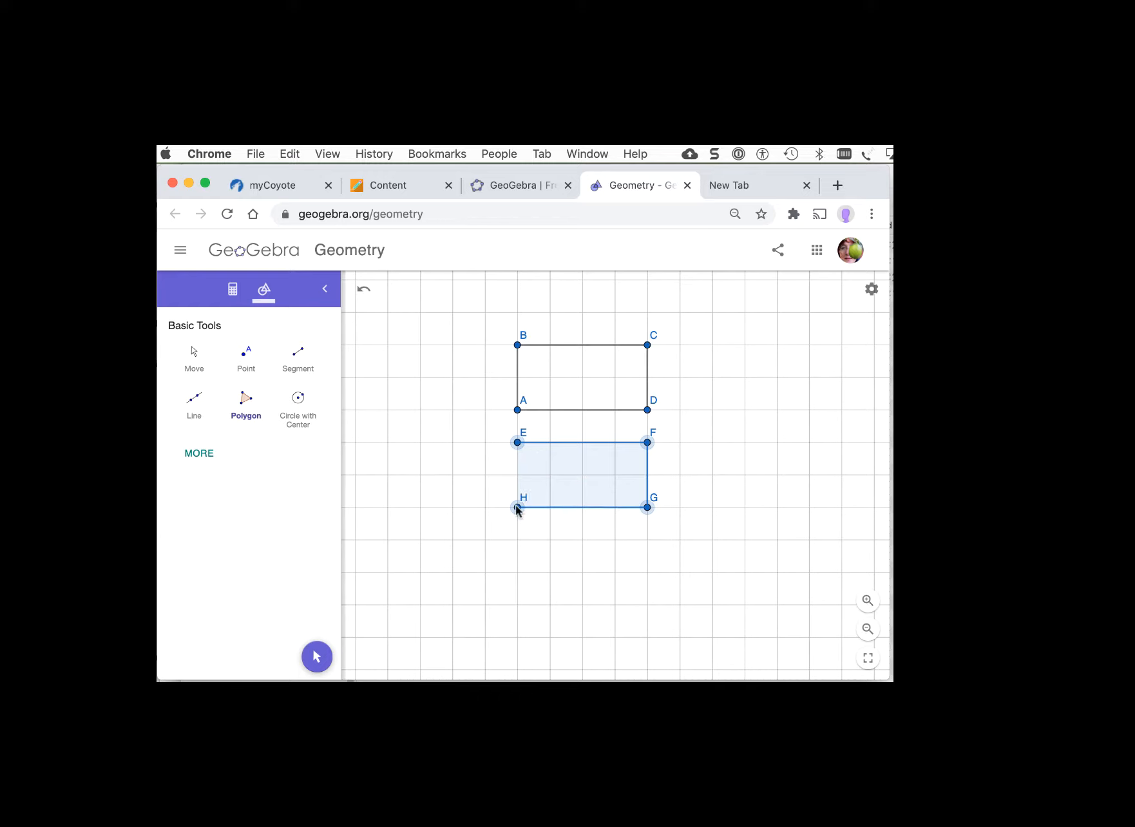
{"action": "left_click", "coordinate": [517, 442]}
{"action": "left_click", "coordinate": [195, 354]}
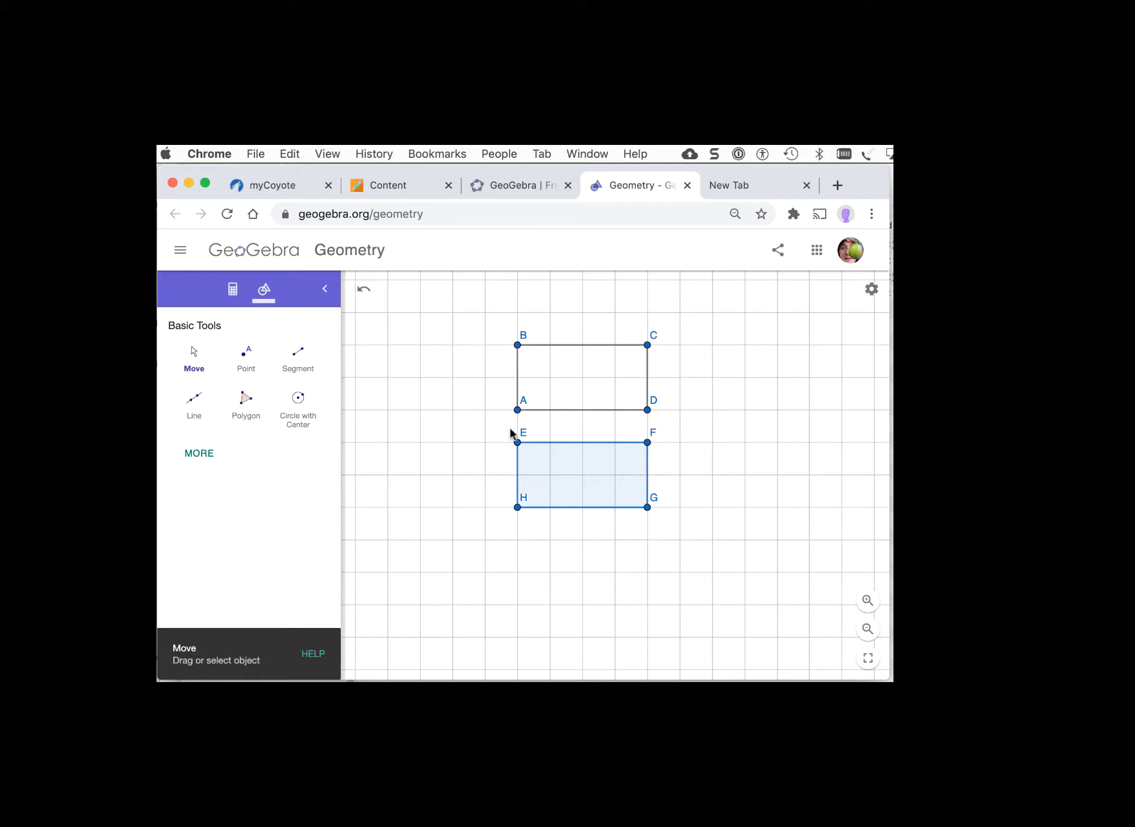
- Drag vertex E one grid square left to make EFGH a trapezoid, then choose the Text tool
{"action": "left_click_drag", "start_coordinate": [517, 442], "coordinate": [454, 444]}
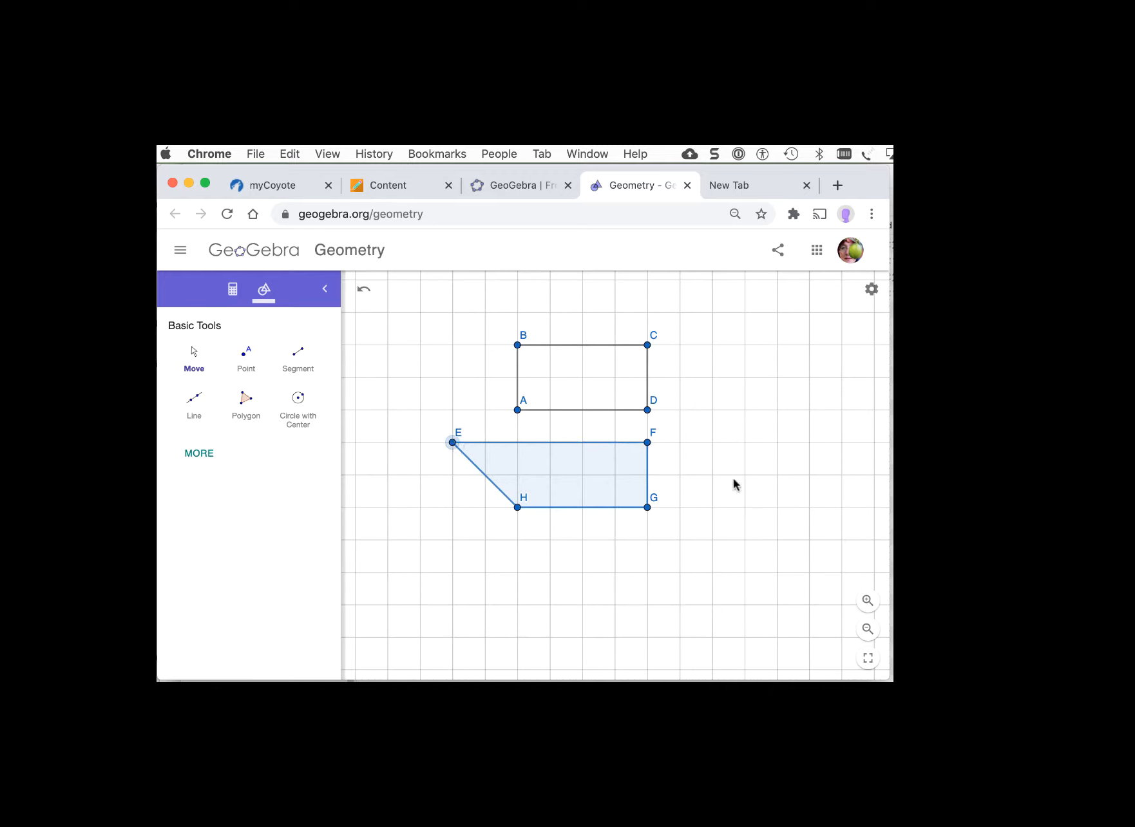
{"action": "left_click", "coordinate": [199, 452]}
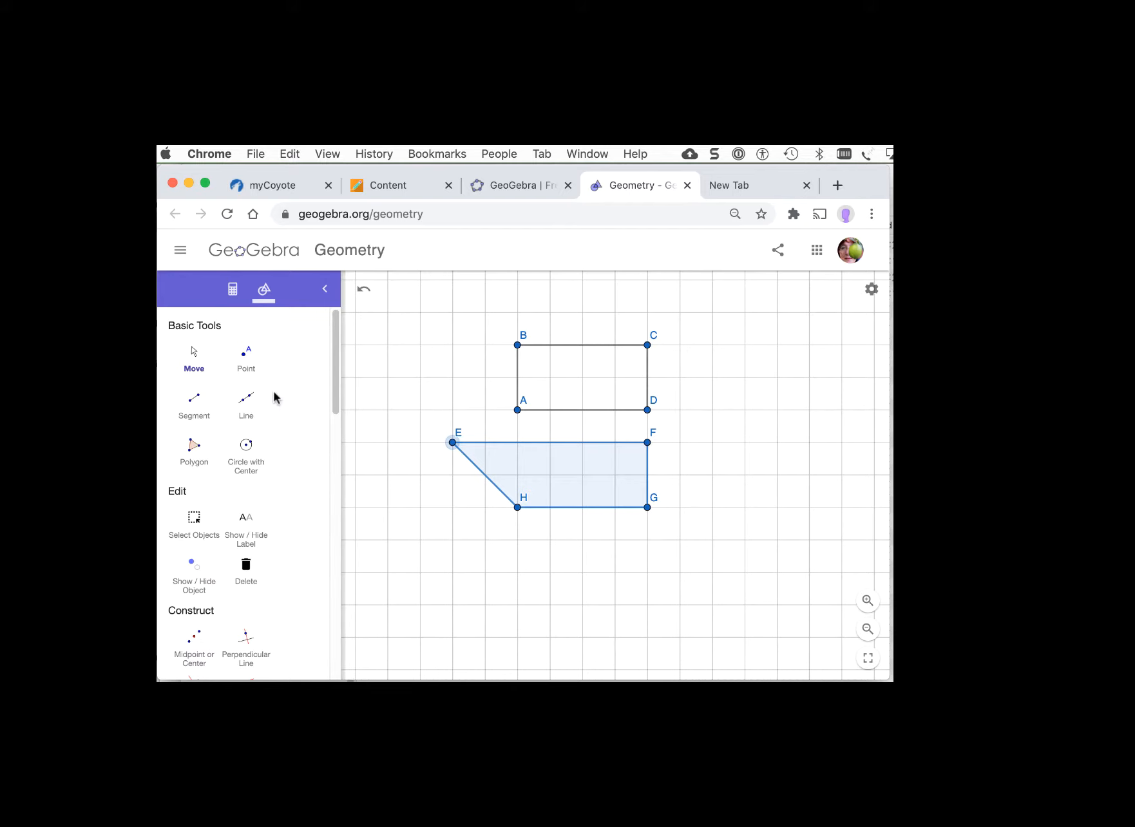
{"action": "scroll", "coordinate": [273, 392], "scroll_direction": "down", "scroll_amount": 10}
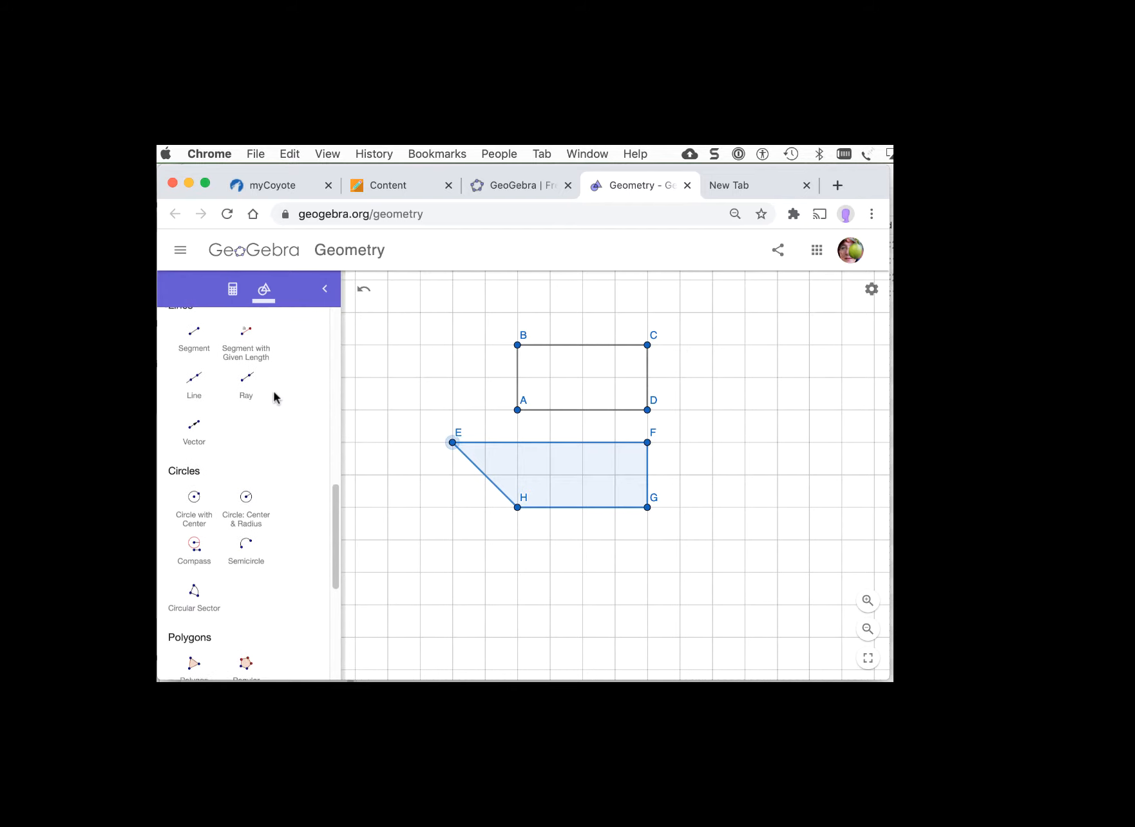
{"action": "scroll", "coordinate": [274, 391], "scroll_direction": "down", "scroll_amount": 8}
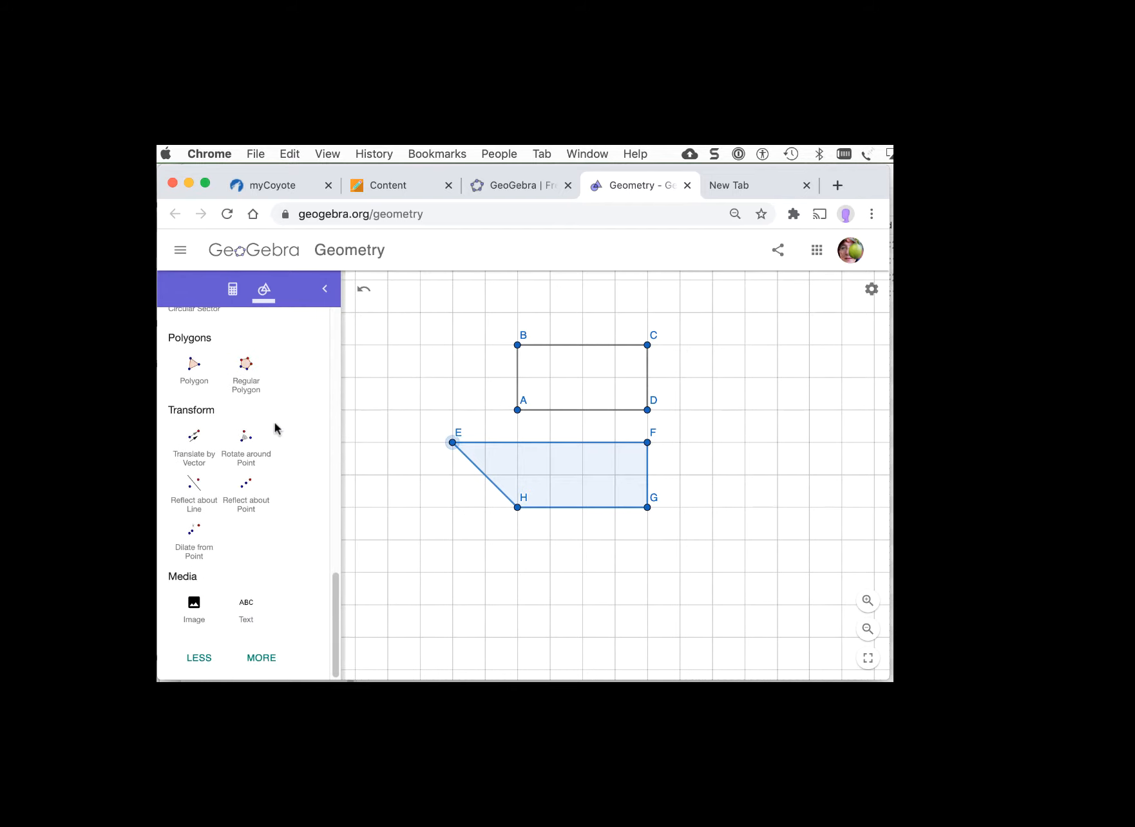
{"action": "left_click", "coordinate": [248, 608]}
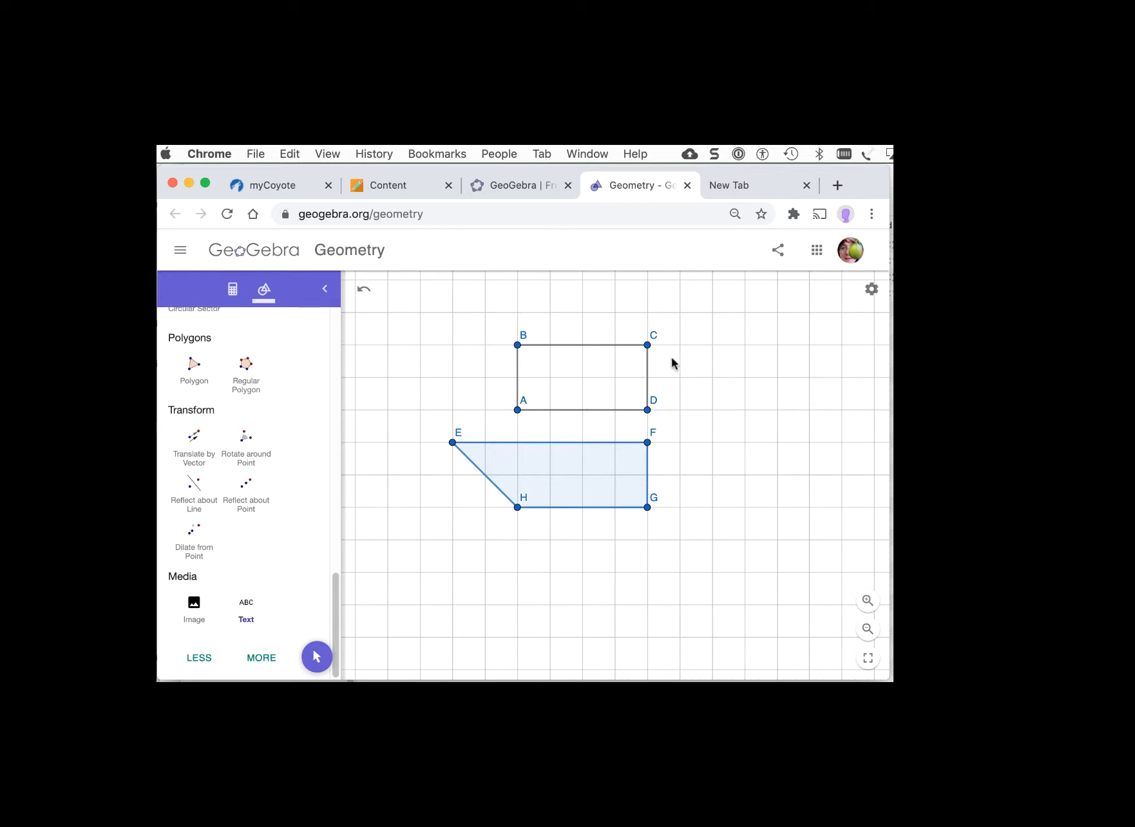
- Add the text 'part z. I made a rectangle' anchored at point B
{"action": "left_click", "coordinate": [517, 346]}
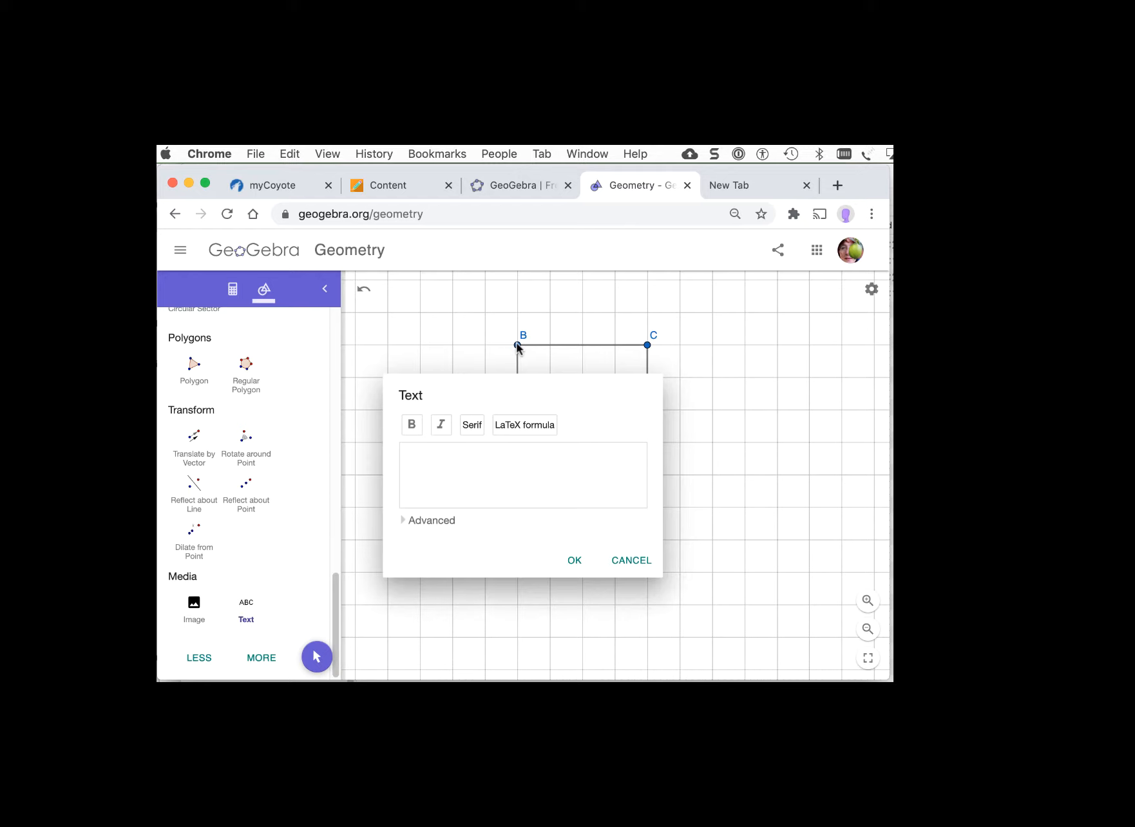
{"action": "type", "text": "p"}
{"action": "type", "text": "art z. I made a crectangle"}
{"action": "left_click", "coordinate": [574, 560]}
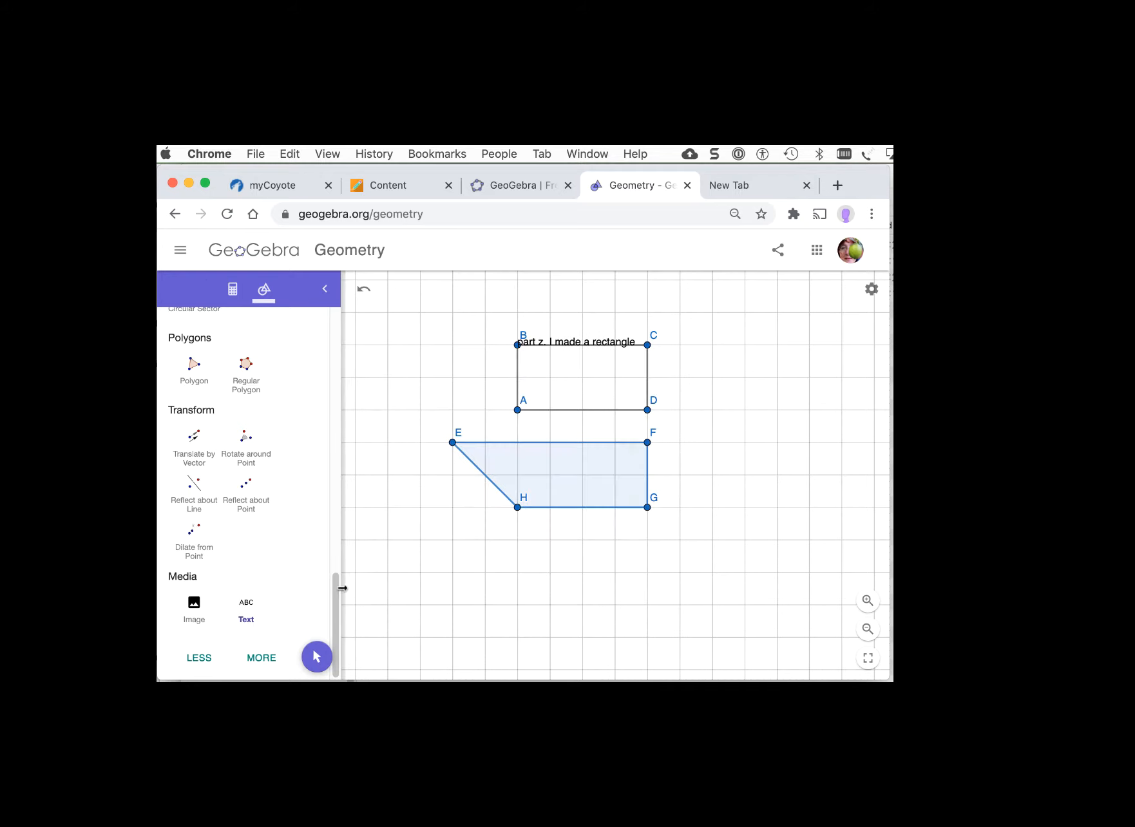
{"action": "left_click_drag", "start_coordinate": [342, 588], "coordinate": [331, 327]}
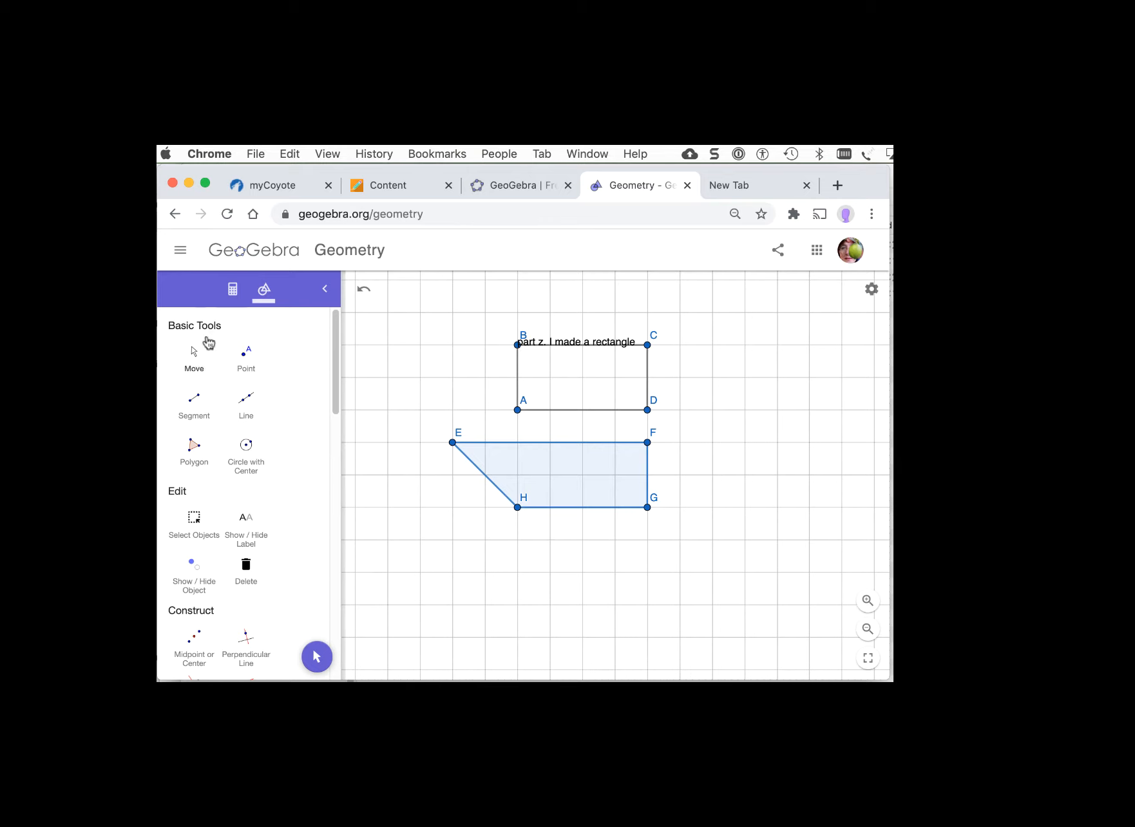
- Drag the 'part z' note so it sits above rectangle ABCD
{"action": "left_click", "coordinate": [195, 354]}
{"action": "left_click_drag", "start_coordinate": [597, 335], "coordinate": [519, 348]}
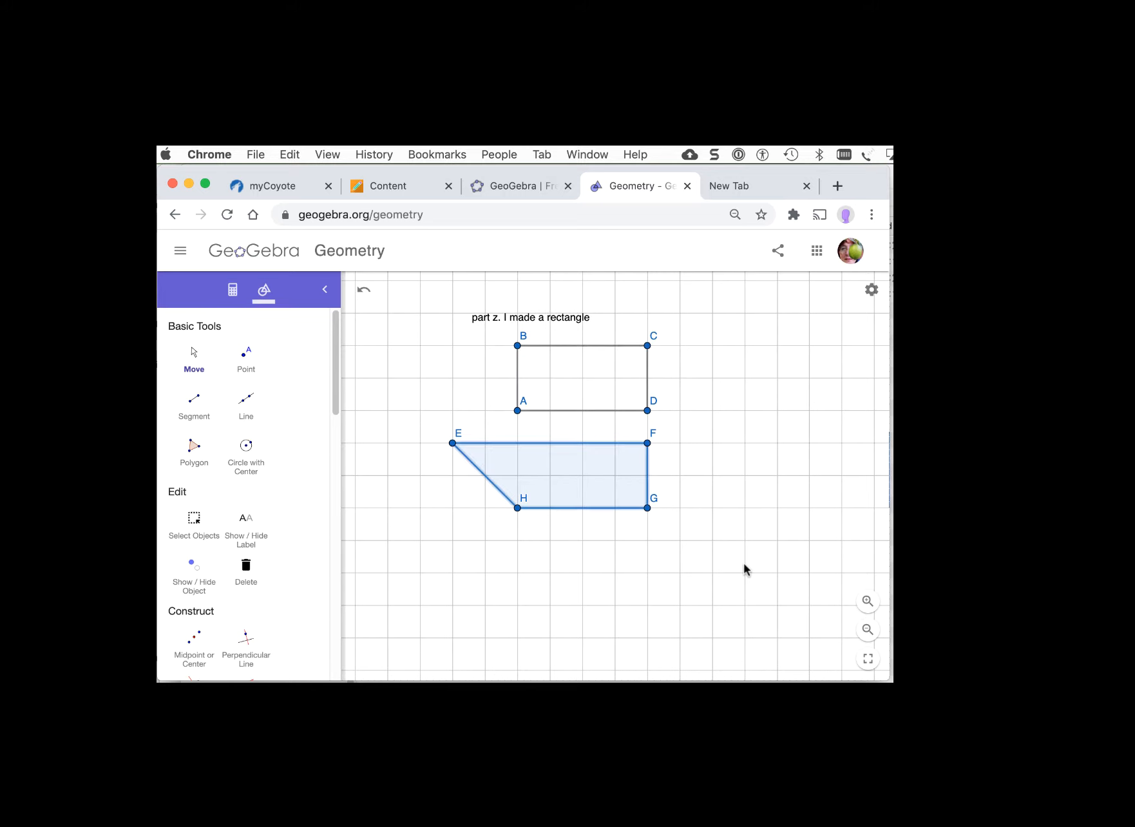
{"action": "left_click", "coordinate": [195, 359]}
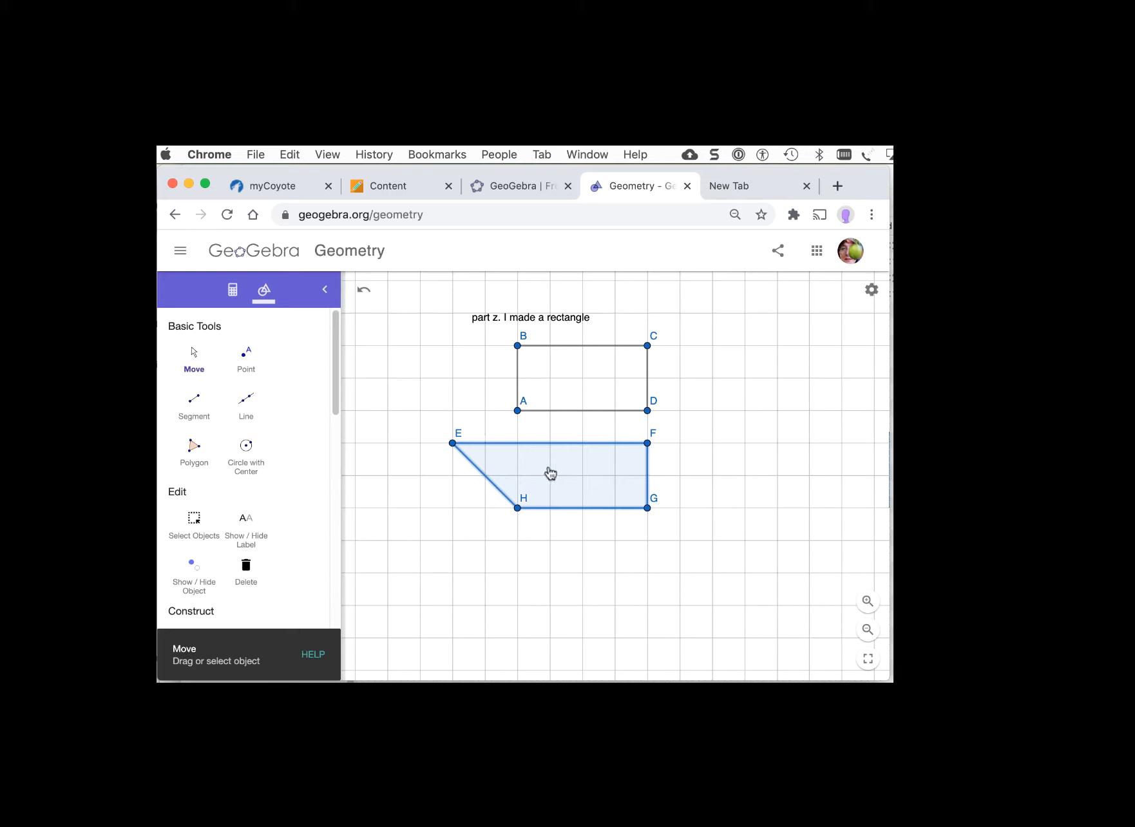
- Place a 'part y' text label at vertex F of trapezoid EFGH
{"action": "mouse_move", "coordinate": [550, 473]}
{"action": "left_mouse_down"}
{"action": "mouse_move", "coordinate": [623, 470]}
{"action": "mouse_move", "coordinate": [714, 490]}
{"action": "mouse_move", "coordinate": [660, 580]}
{"action": "mouse_move", "coordinate": [635, 476]}
{"action": "mouse_move", "coordinate": [551, 477]}
{"action": "left_mouse_up"}
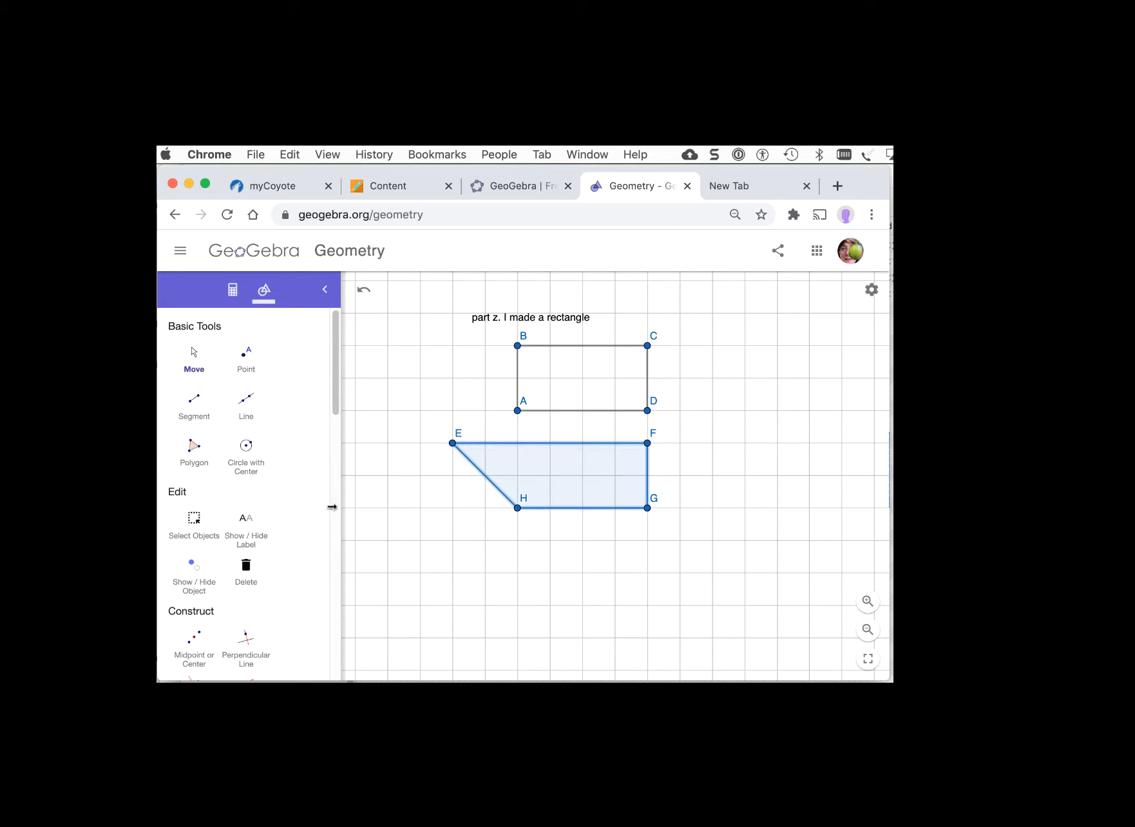
{"action": "left_click_drag", "start_coordinate": [335, 396], "coordinate": [335, 657]}
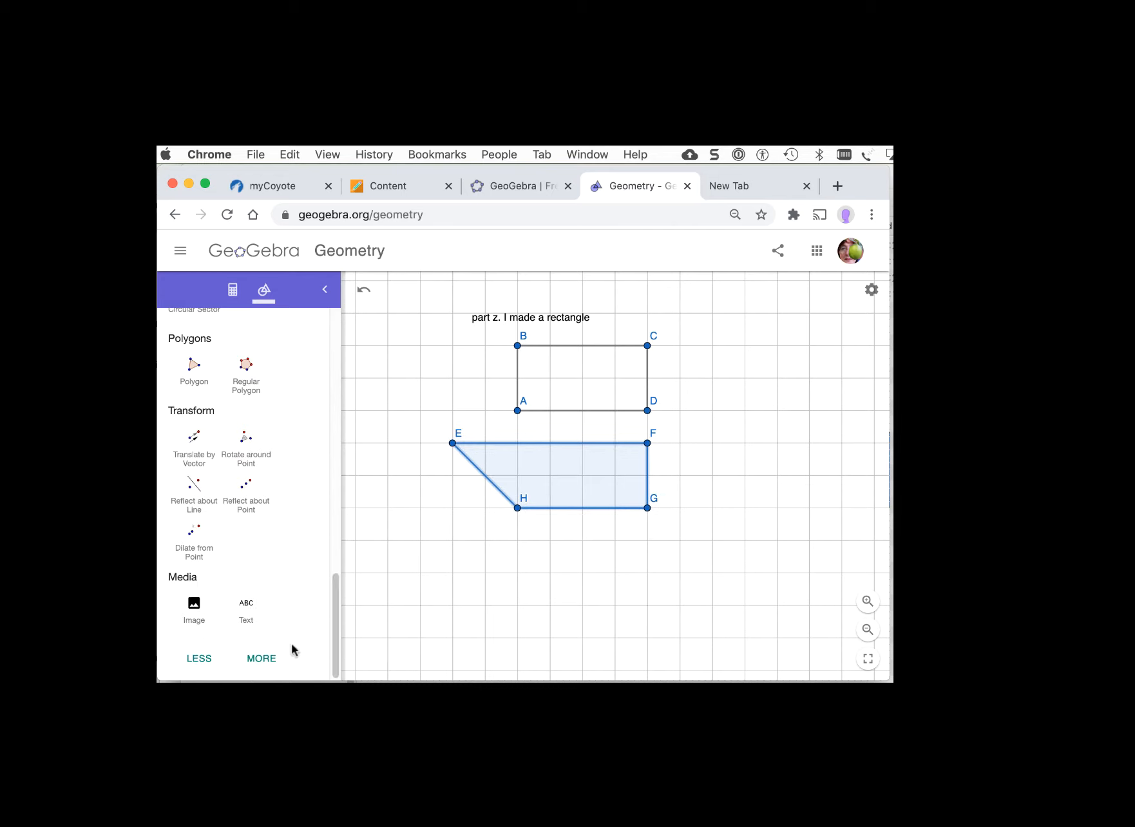
{"action": "left_click", "coordinate": [248, 612]}
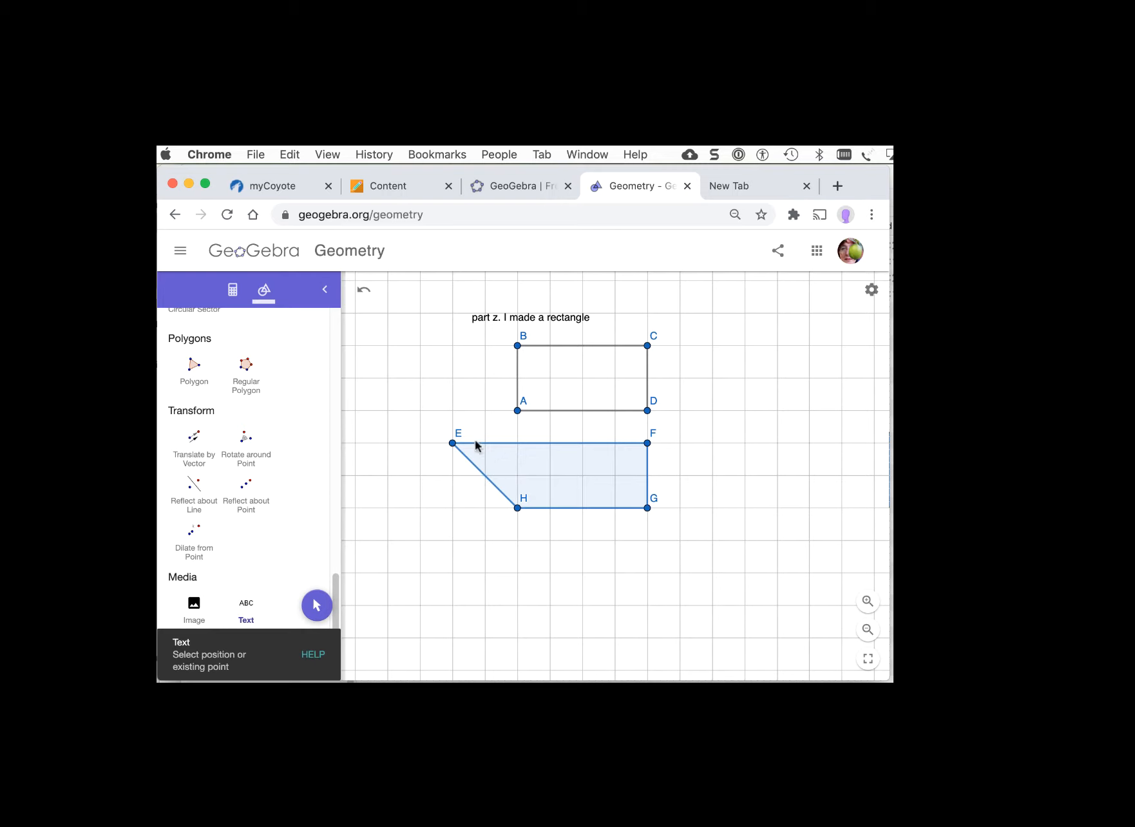
{"action": "left_click", "coordinate": [646, 442]}
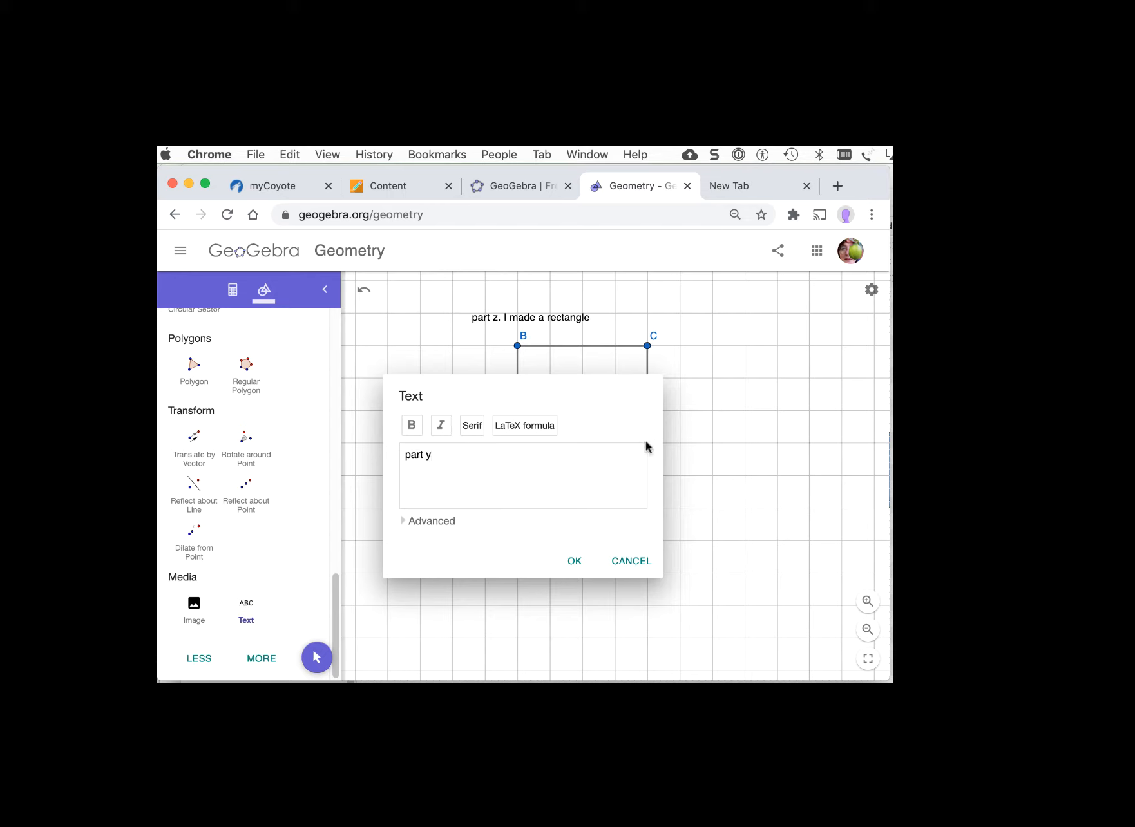
{"action": "left_click", "coordinate": [579, 561]}
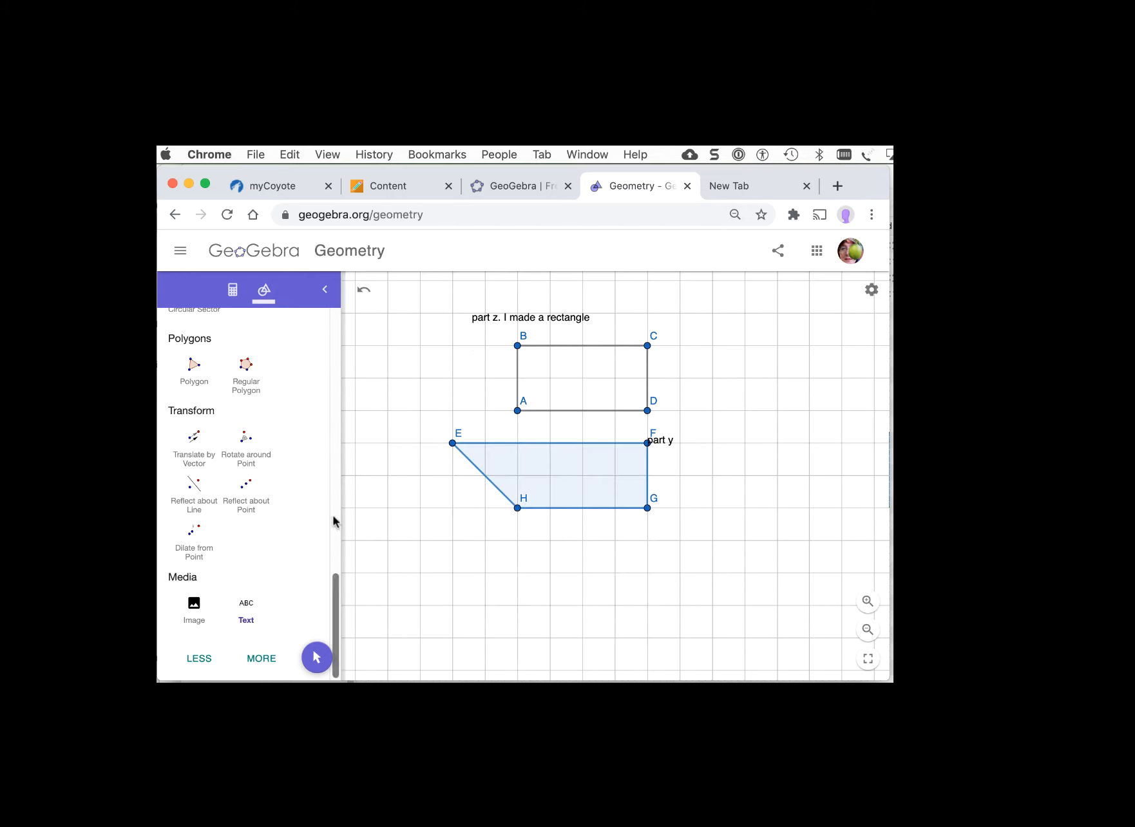
{"action": "left_click_drag", "start_coordinate": [335, 586], "coordinate": [343, 300]}
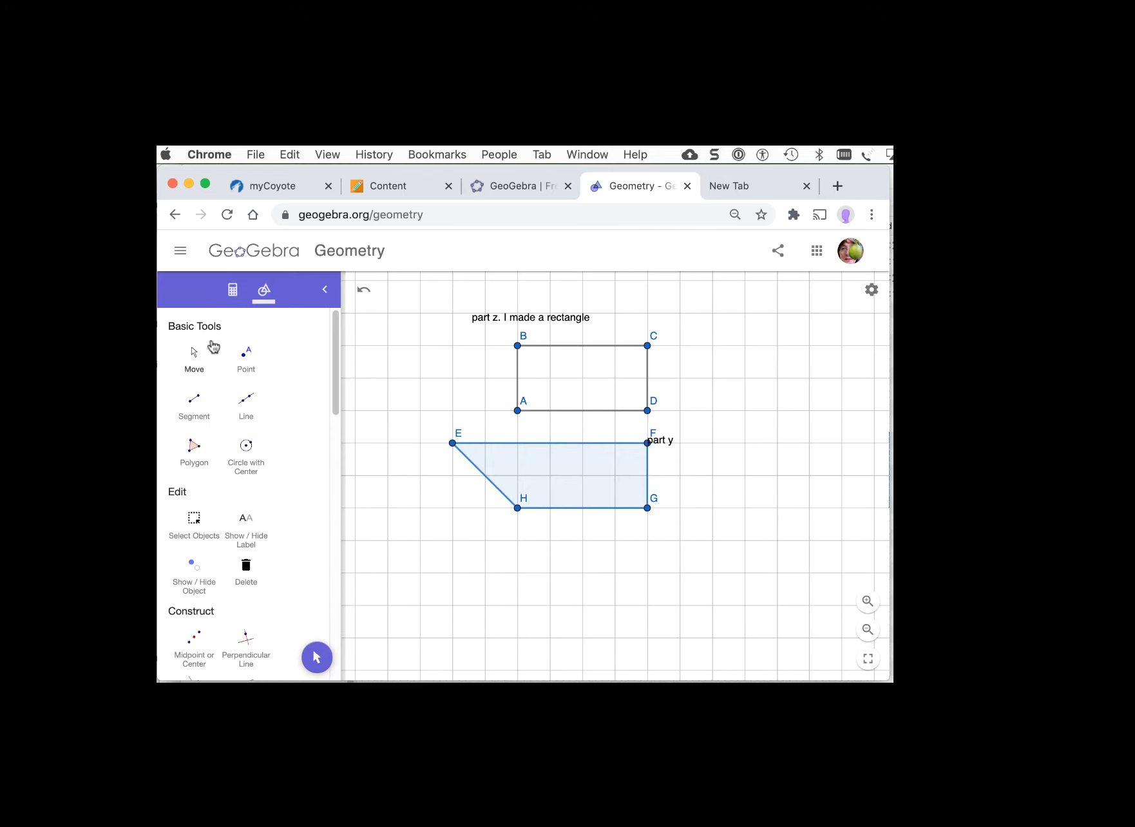
{"action": "left_click", "coordinate": [193, 353]}
- Drag trapezoid EFGH one grid square right, then bring up the Save dialog
{"action": "left_click_drag", "start_coordinate": [564, 476], "coordinate": [602, 478]}
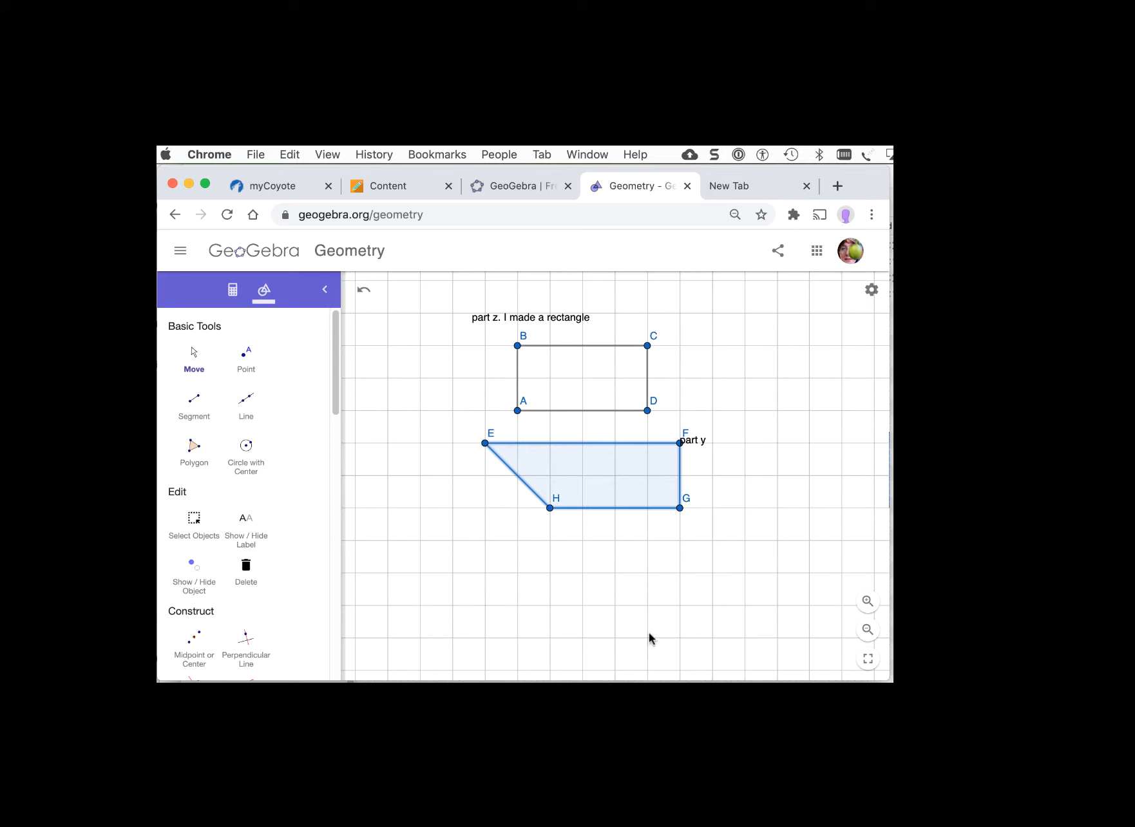
{"action": "left_click", "coordinate": [778, 255]}
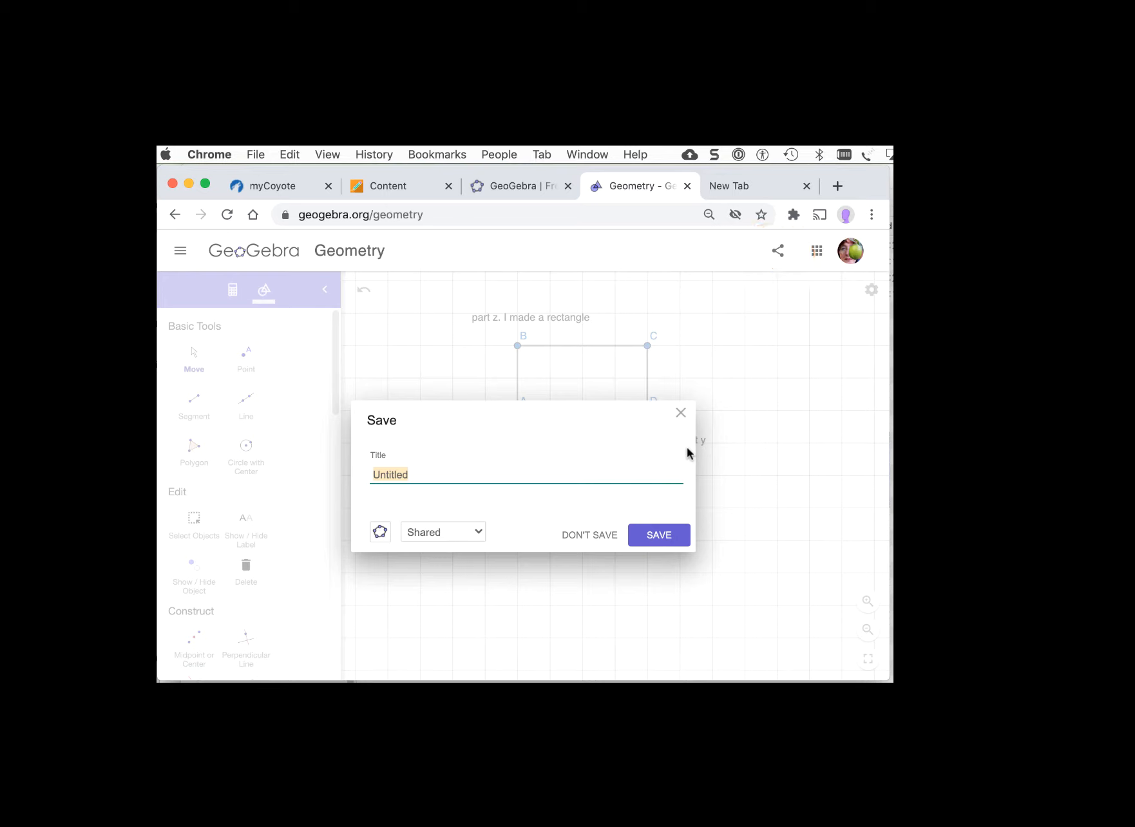
- Title the construction 'Problem 2' plus the student's name and save it as Private
{"action": "type", "text": "Problem 2-MarisolGonzales"}
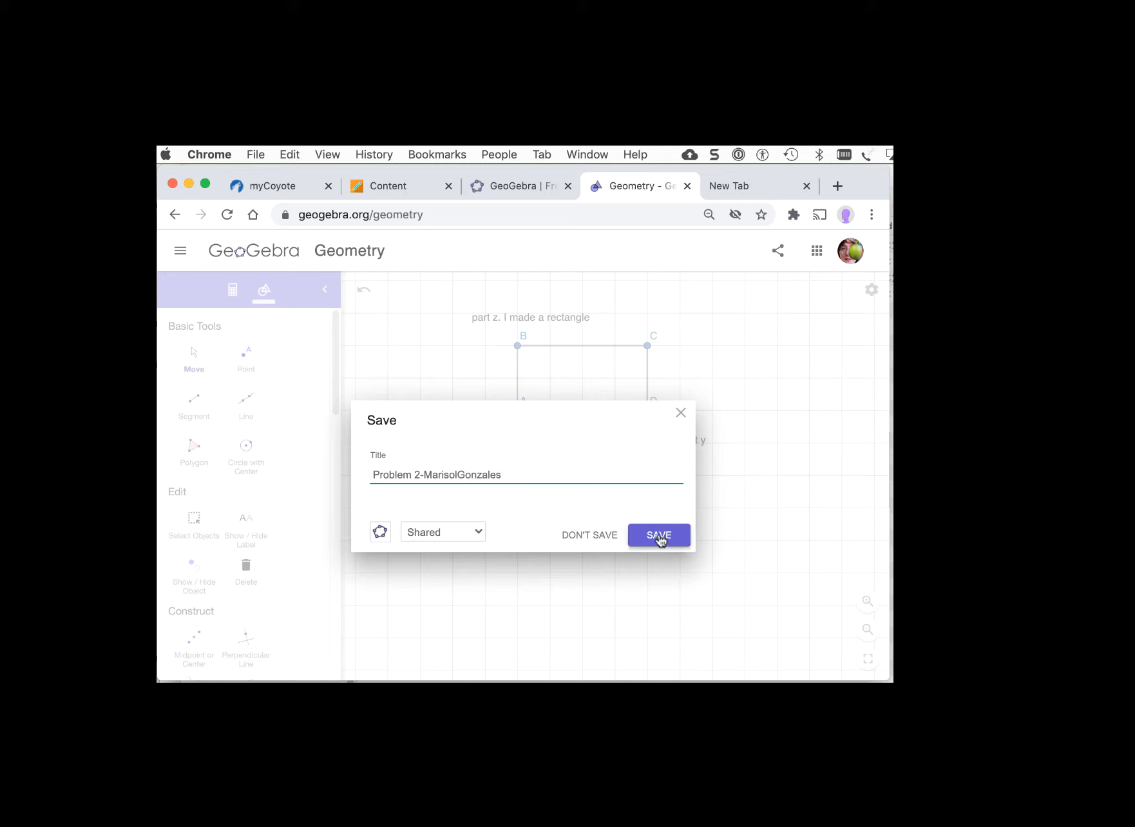
{"action": "left_click", "coordinate": [477, 536]}
{"action": "left_click", "coordinate": [469, 519]}
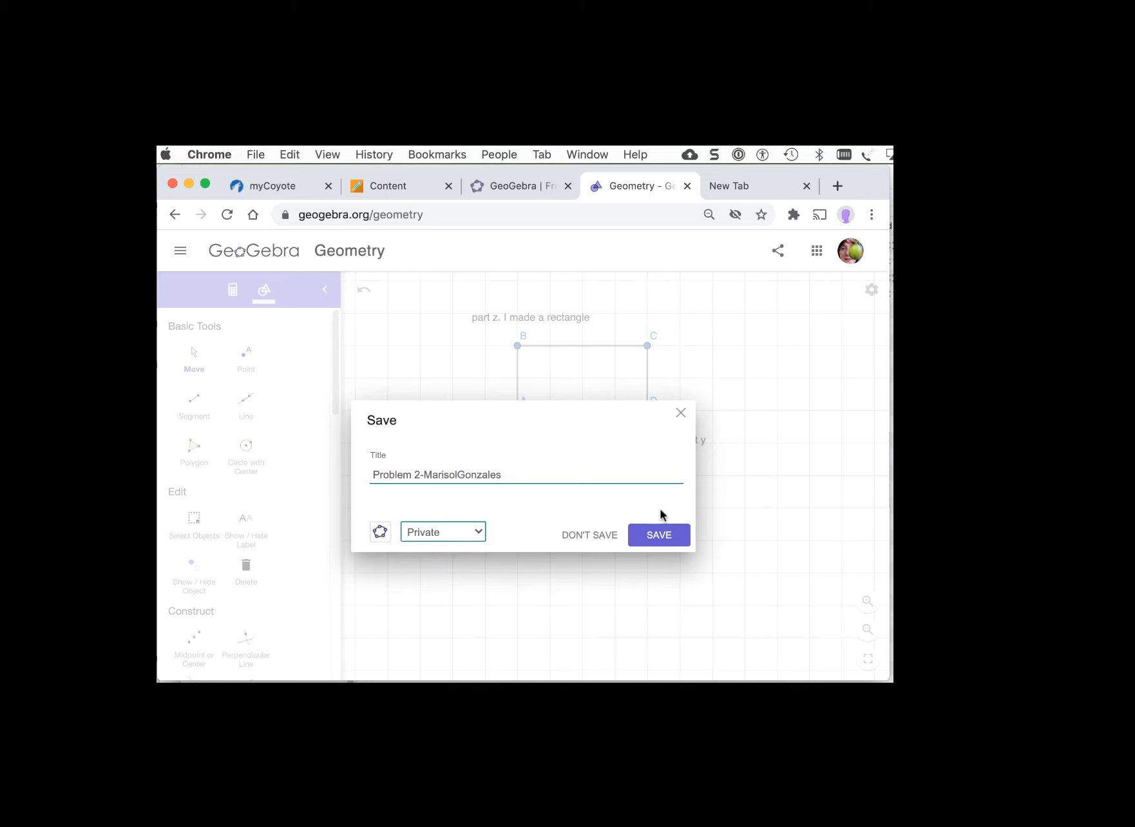
{"action": "left_click", "coordinate": [658, 535]}
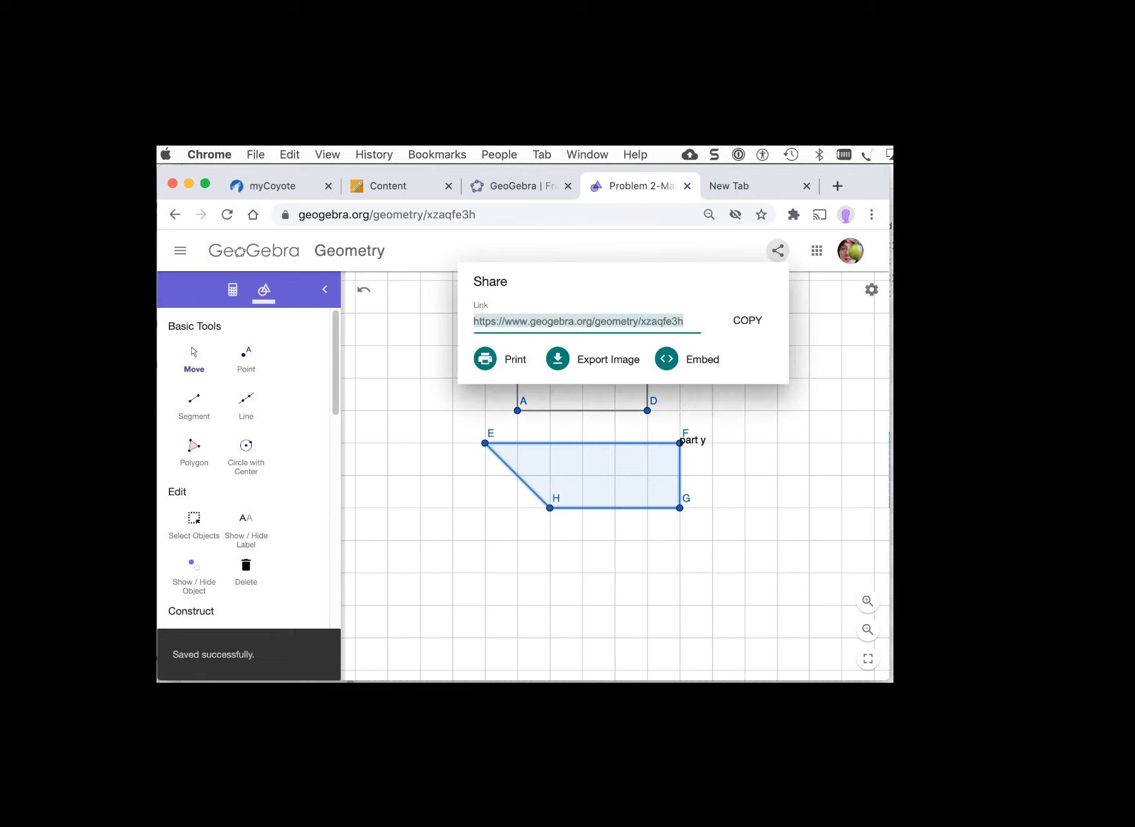
- Close the old sharing panel, re-save the construction and copy its share link
{"action": "left_click", "coordinate": [801, 429]}
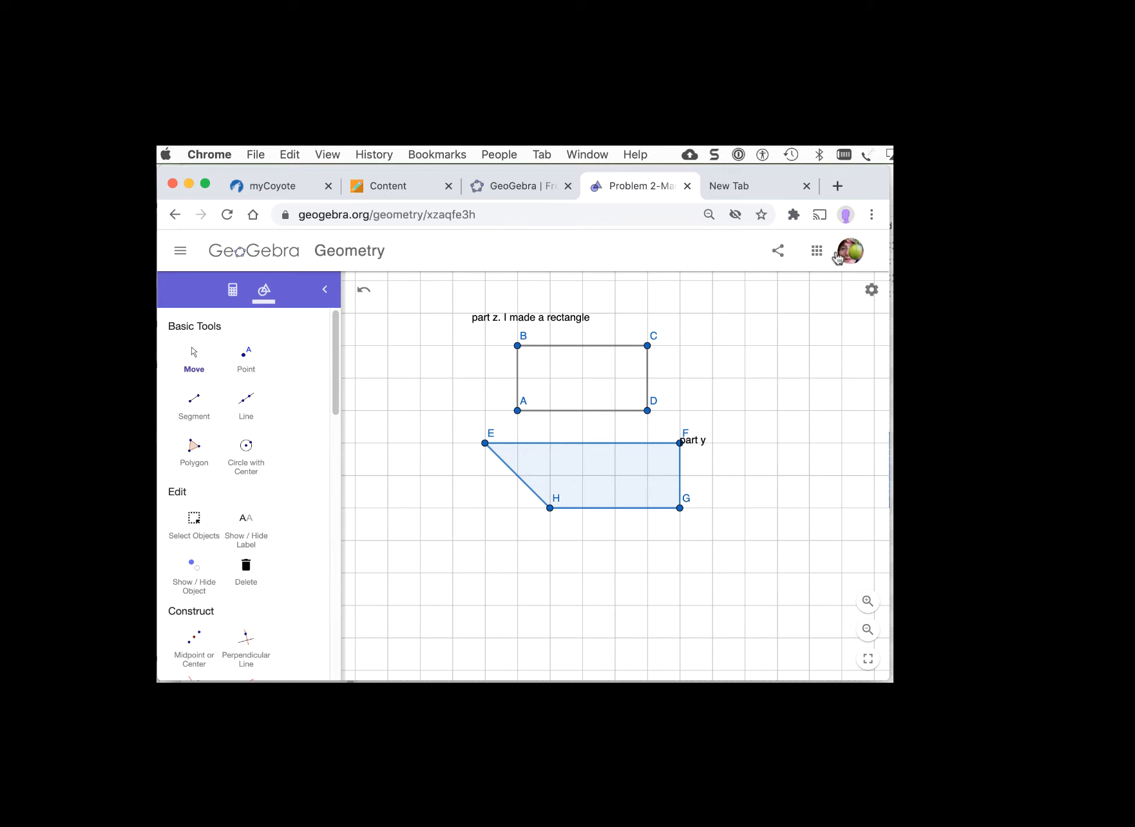
{"action": "left_click", "coordinate": [776, 252]}
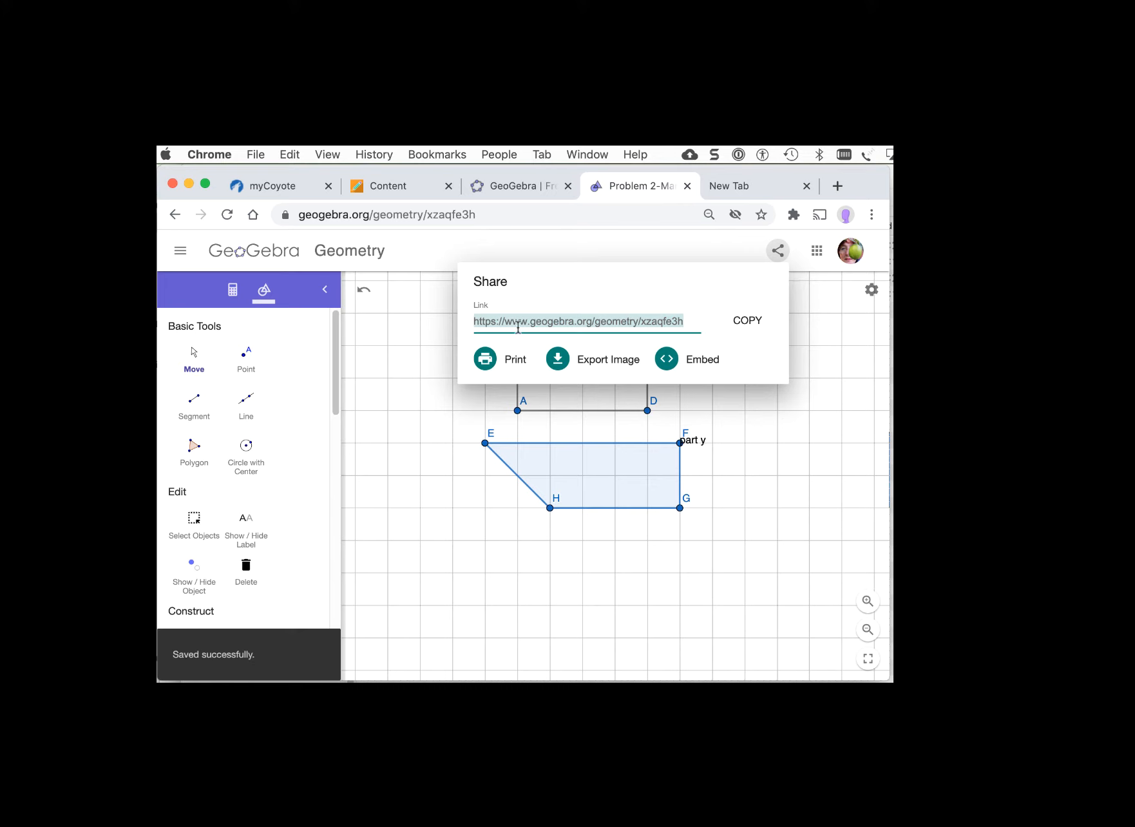
{"action": "left_click", "coordinate": [763, 322]}
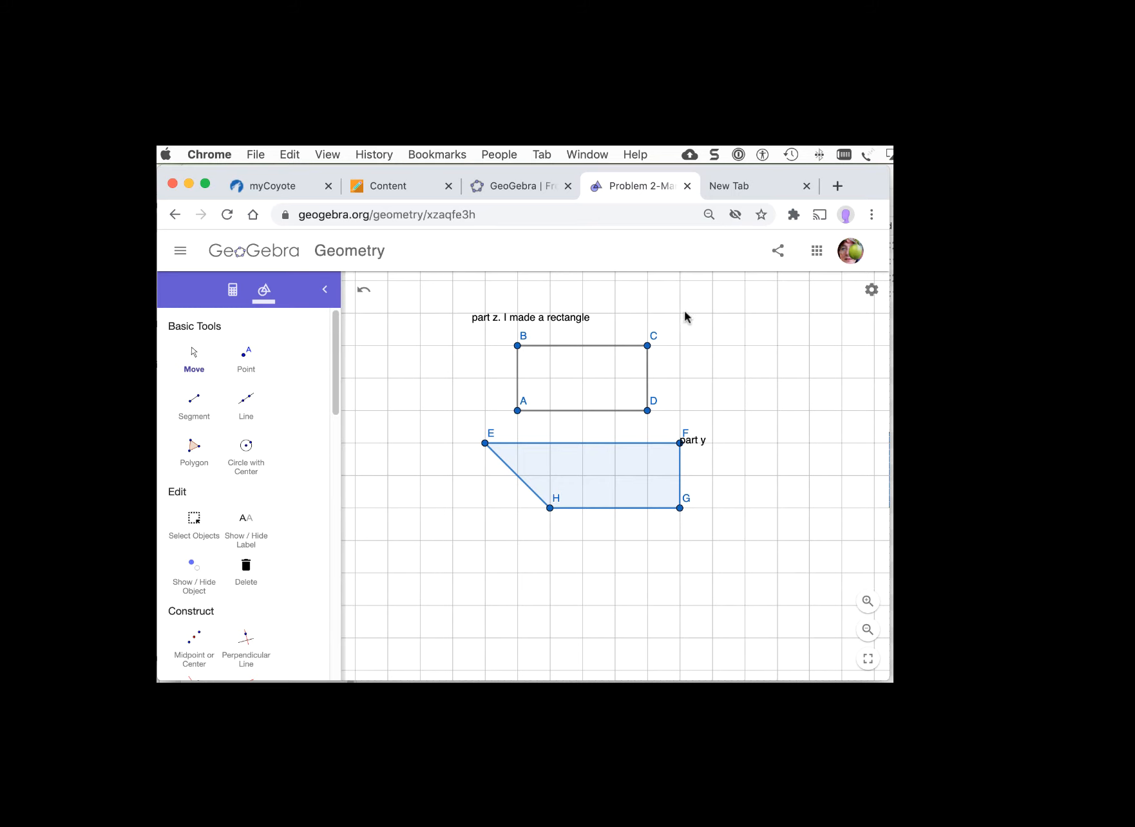
{"action": "left_click", "coordinate": [388, 187]}
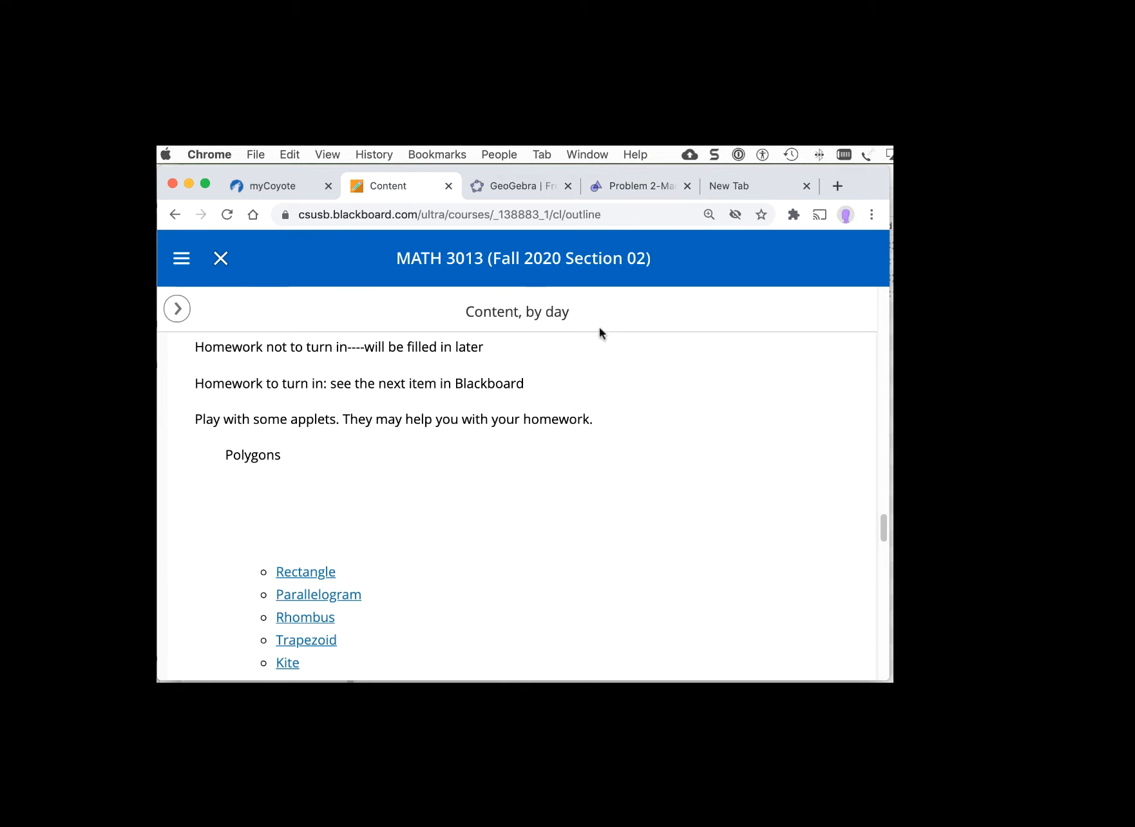
- Open the 'Hand-in homework for Sept. 1' assignment and start a text submission
{"action": "scroll", "coordinate": [718, 634], "scroll_direction": "down", "scroll_amount": 20}
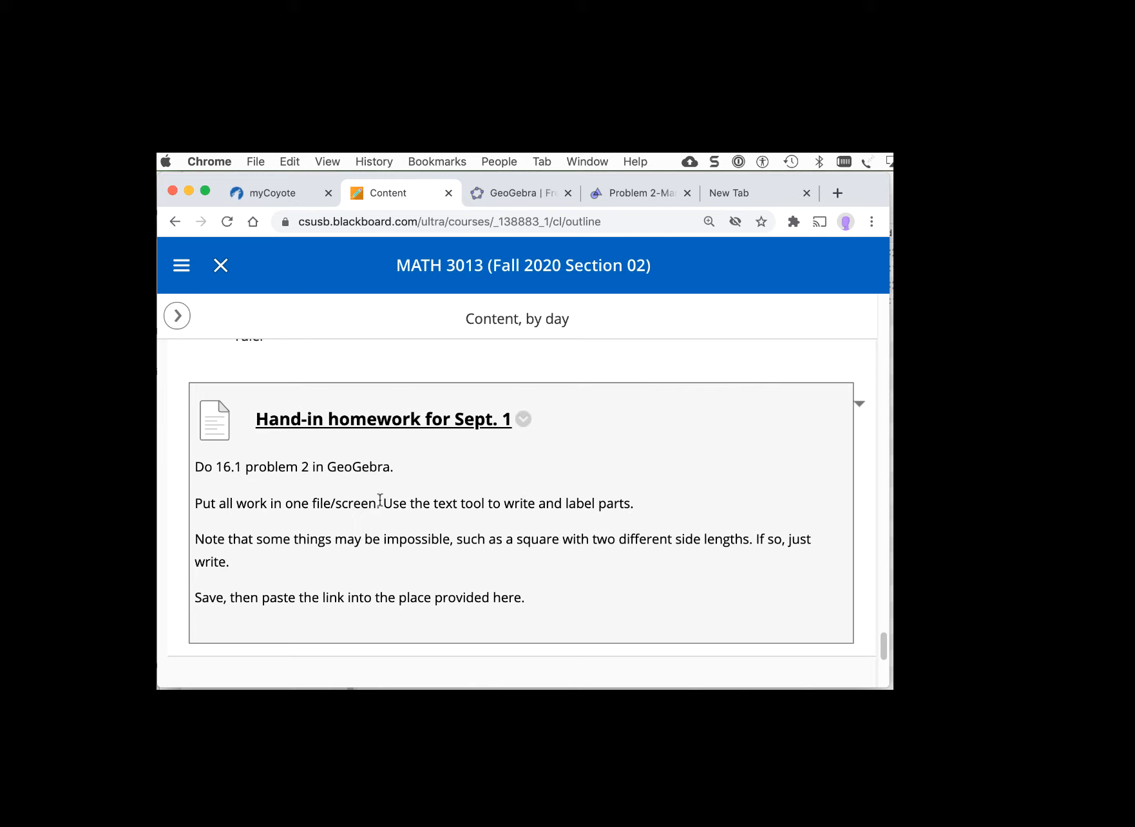
{"action": "left_click", "coordinate": [366, 422]}
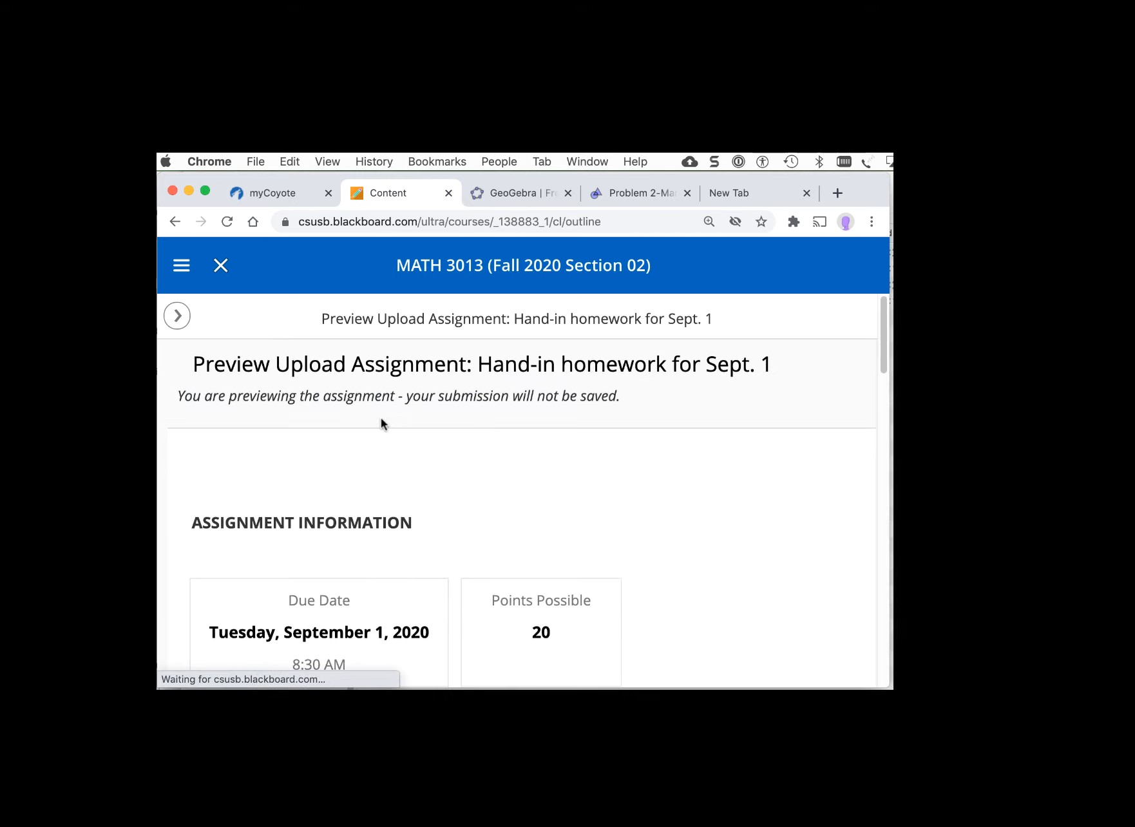
{"action": "scroll", "coordinate": [750, 459], "scroll_direction": "down", "scroll_amount": 1}
{"action": "scroll", "coordinate": [750, 458], "scroll_direction": "down", "scroll_amount": 10}
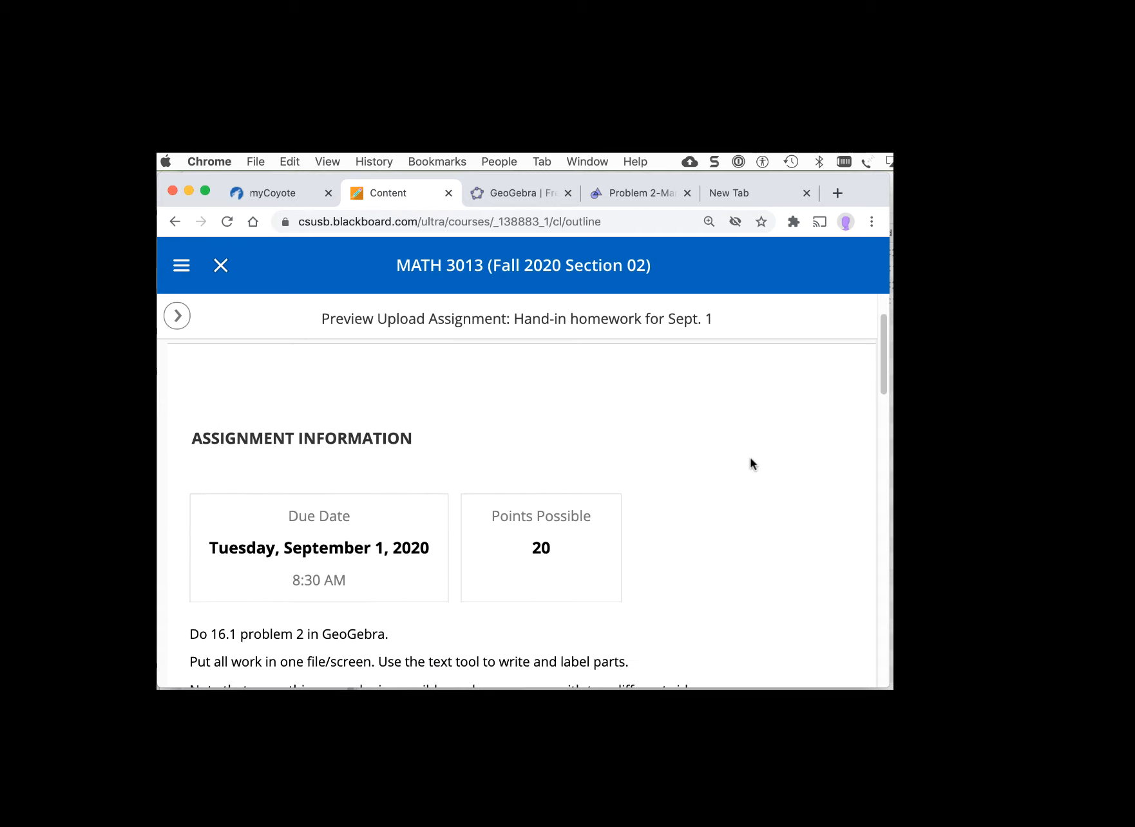
{"action": "scroll", "coordinate": [750, 458], "scroll_direction": "up", "scroll_amount": 4}
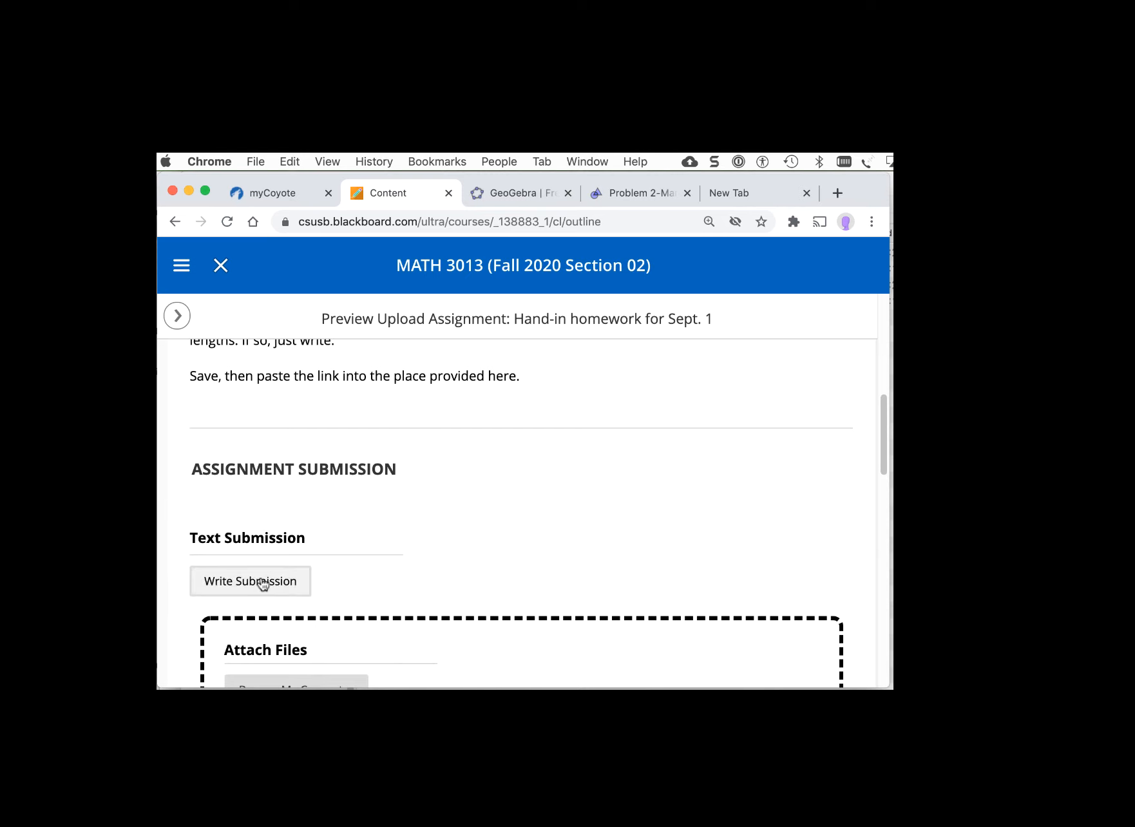
{"action": "left_click", "coordinate": [281, 586]}
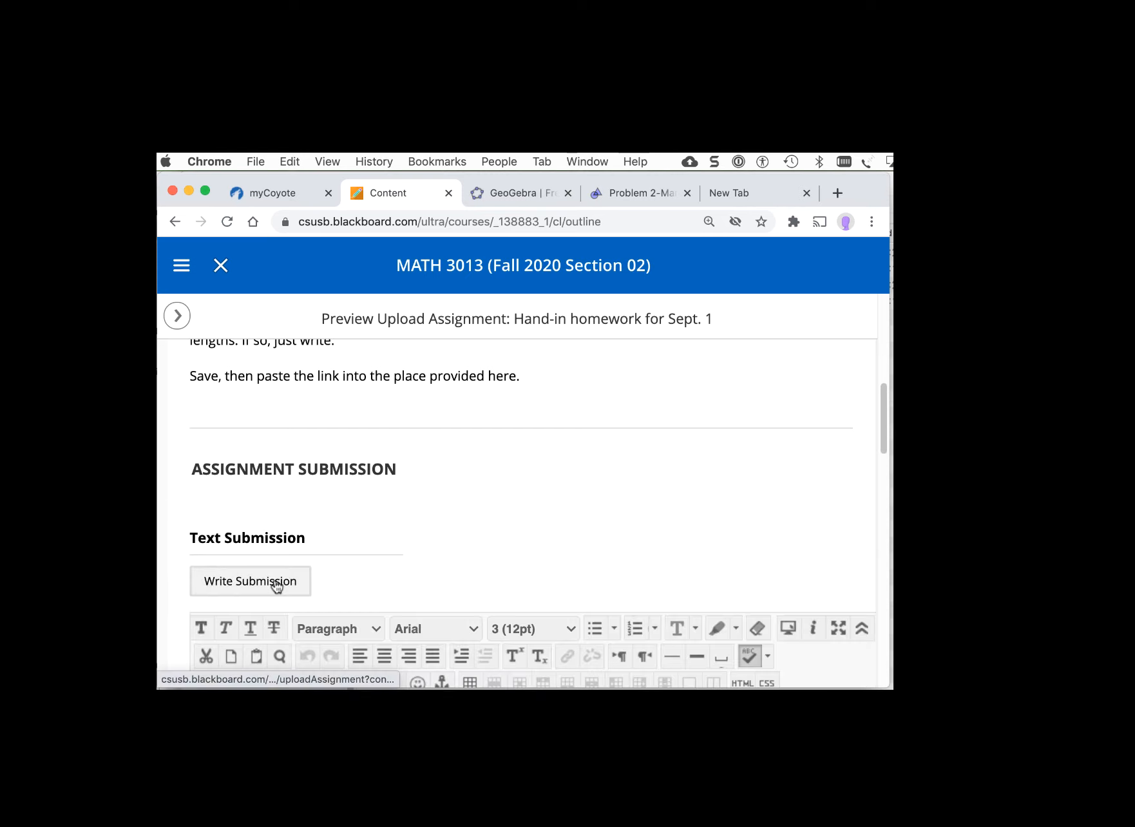
- Paste the GeoGebra share link into the submission and select the whole URL for linking
{"action": "scroll", "coordinate": [491, 521], "scroll_direction": "down", "scroll_amount": 5}
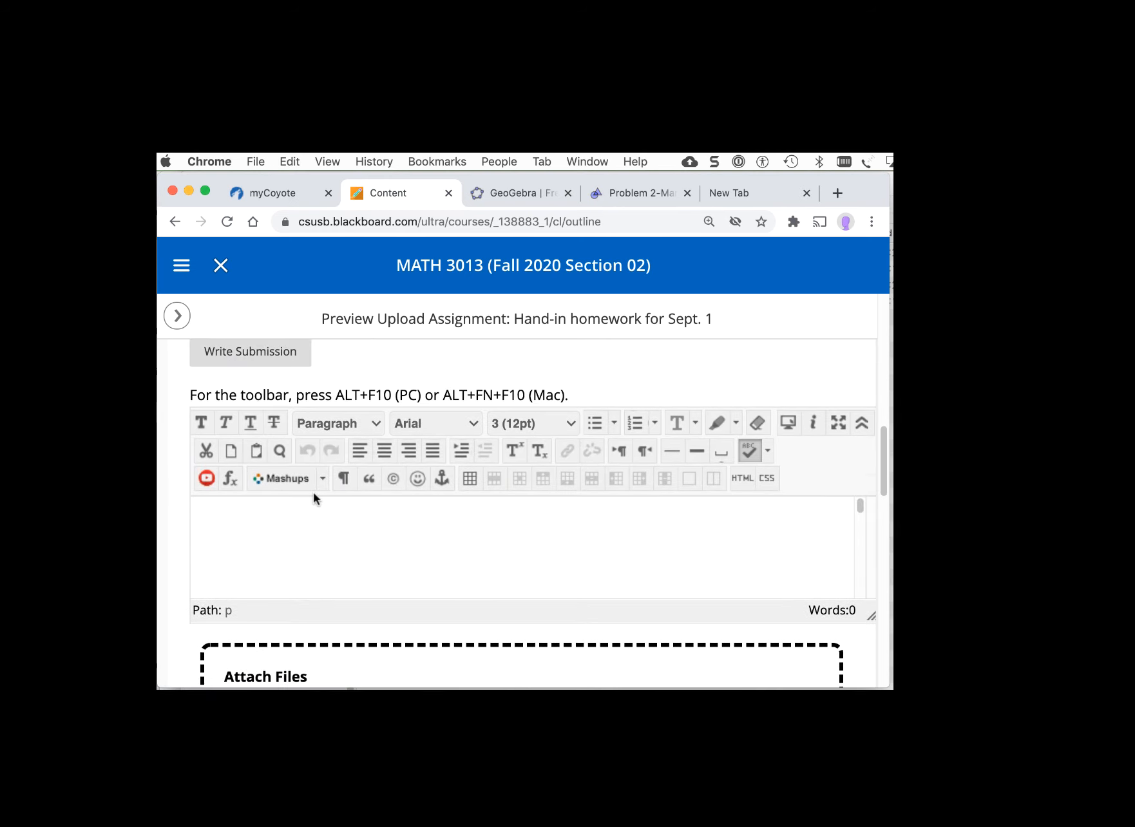
{"action": "key", "text": "super+v"}
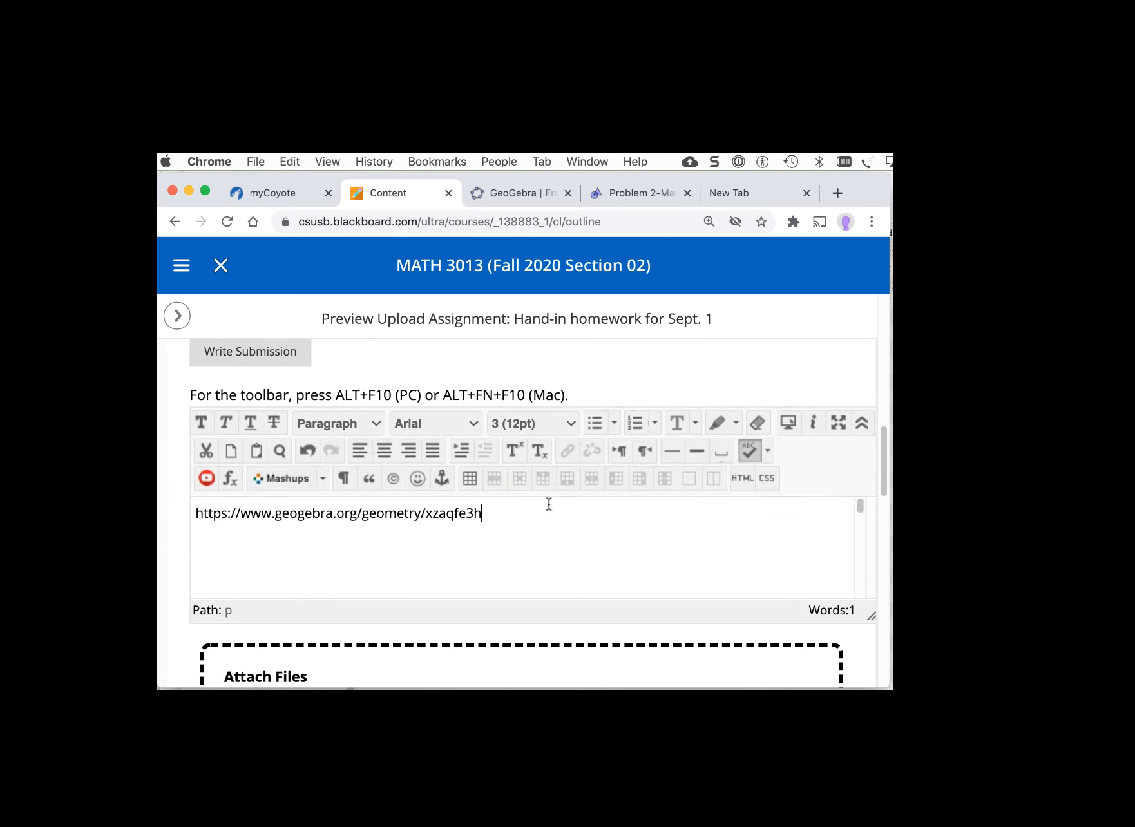
{"action": "left_click", "coordinate": [246, 497]}
{"action": "left_click_drag", "start_coordinate": [197, 513], "coordinate": [483, 514]}
{"action": "key", "text": "super+c"}
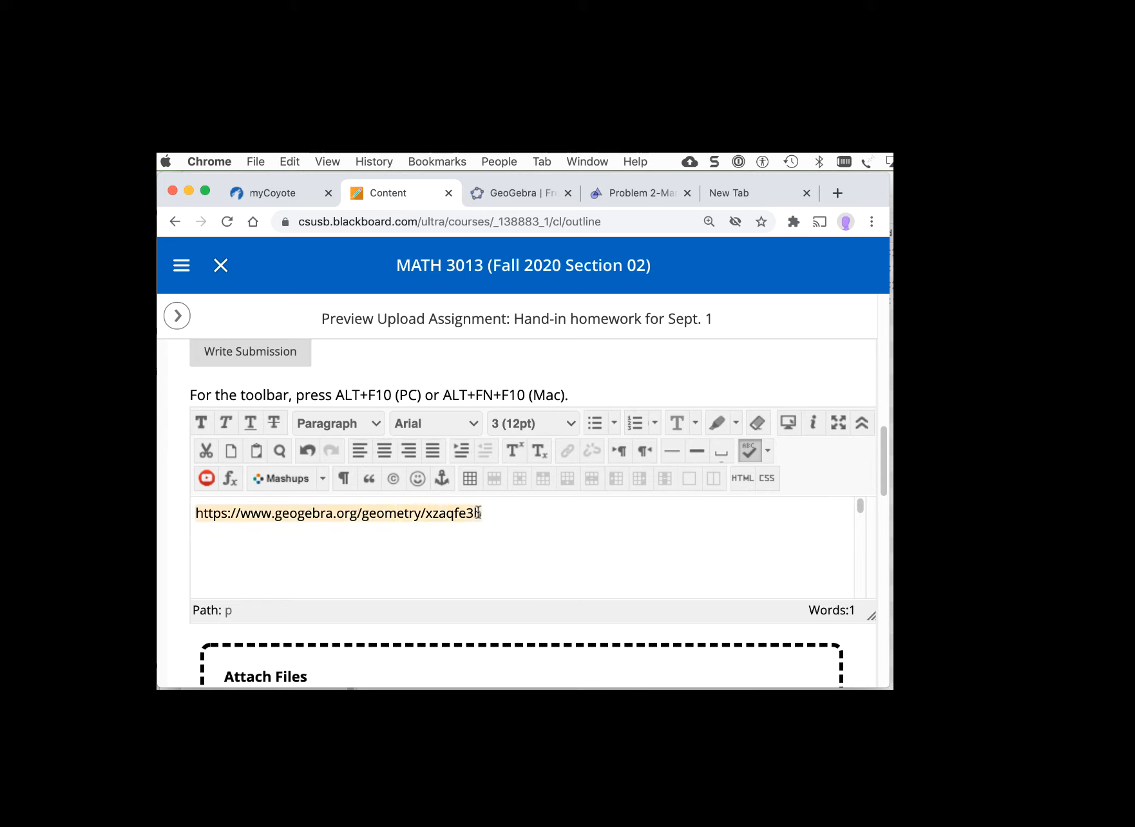
{"action": "left_click", "coordinate": [568, 451]}
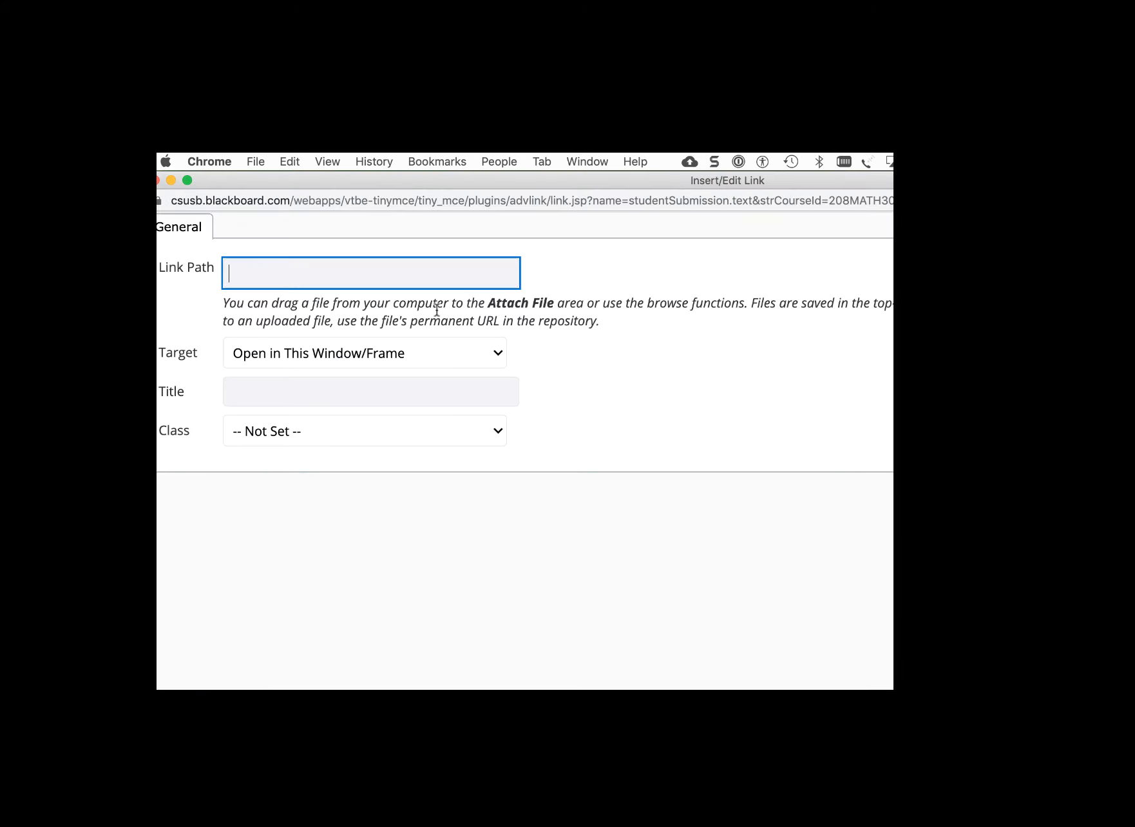
- Set the Link Path to the pasted GeoGebra share URL and insert the link
{"action": "key", "text": "super+v"}
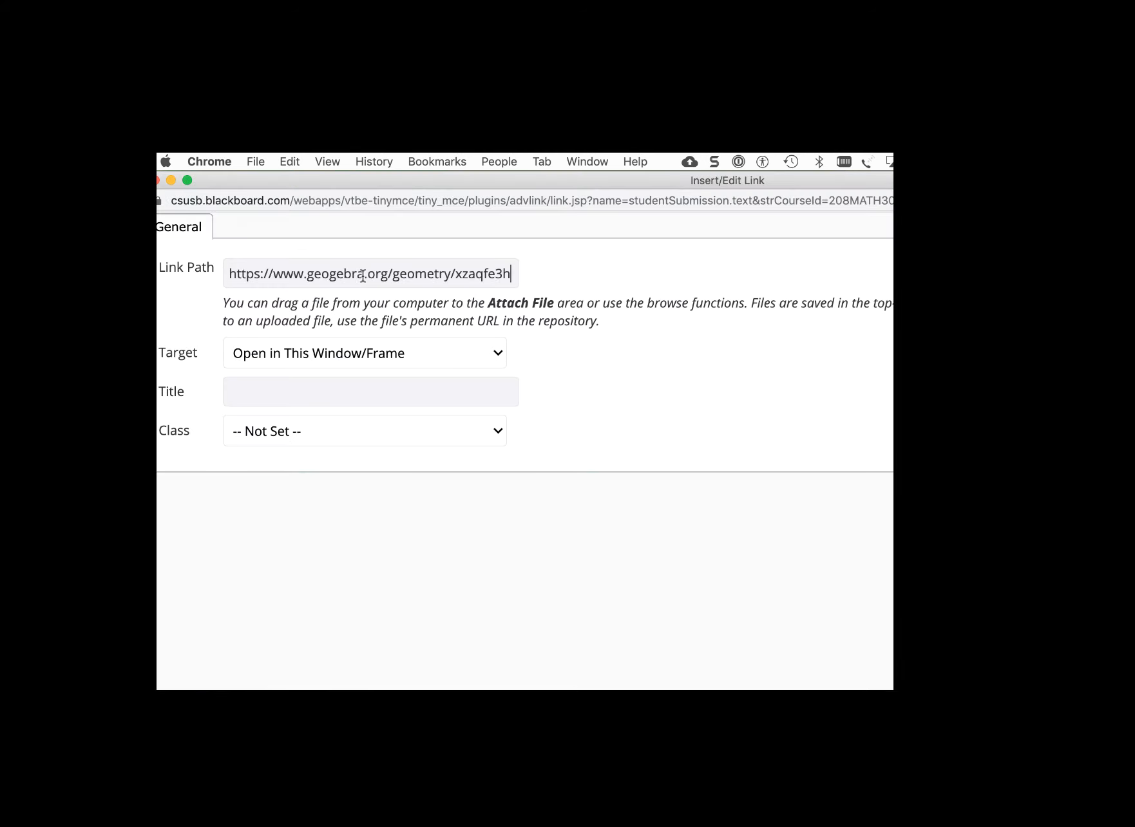
{"action": "scroll", "coordinate": [664, 519], "scroll_direction": "down", "scroll_amount": 1}
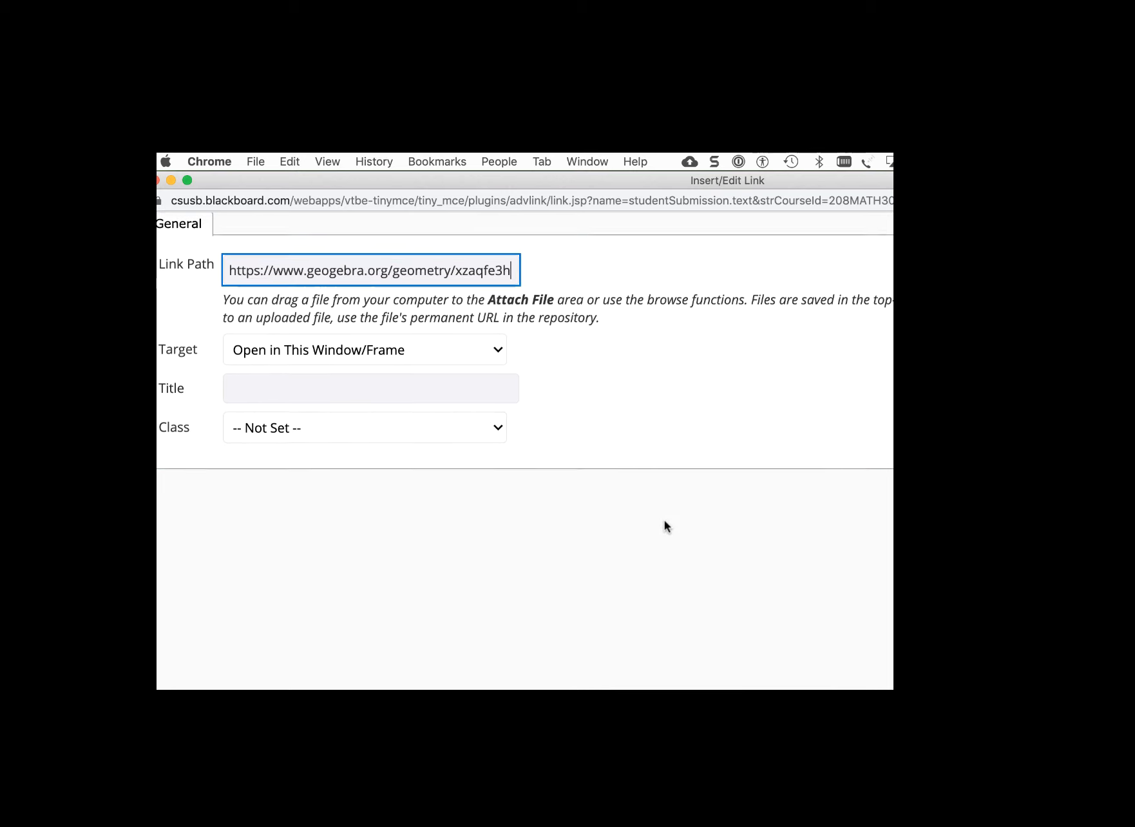
{"action": "key", "text": "Return"}
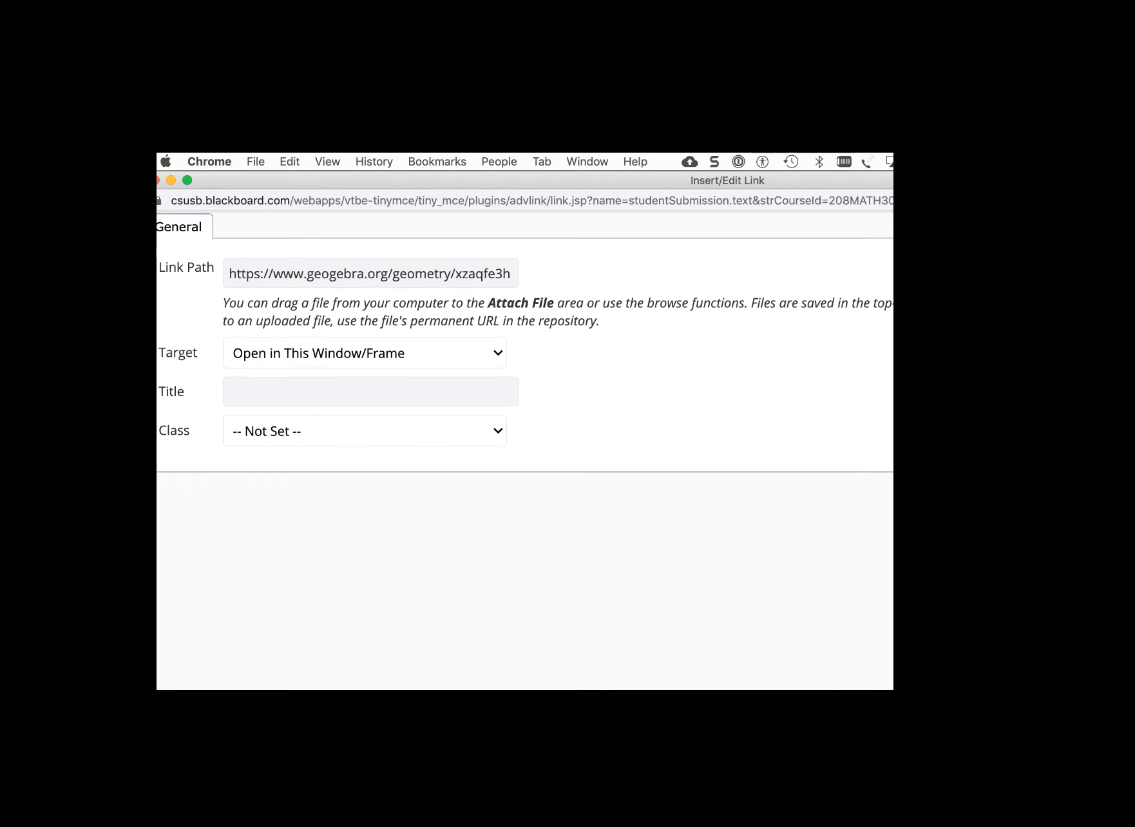
- Paste the GeoGebra share link into the empty Comments box below the submission
{"action": "scroll", "coordinate": [715, 571], "scroll_direction": "down", "scroll_amount": 3}
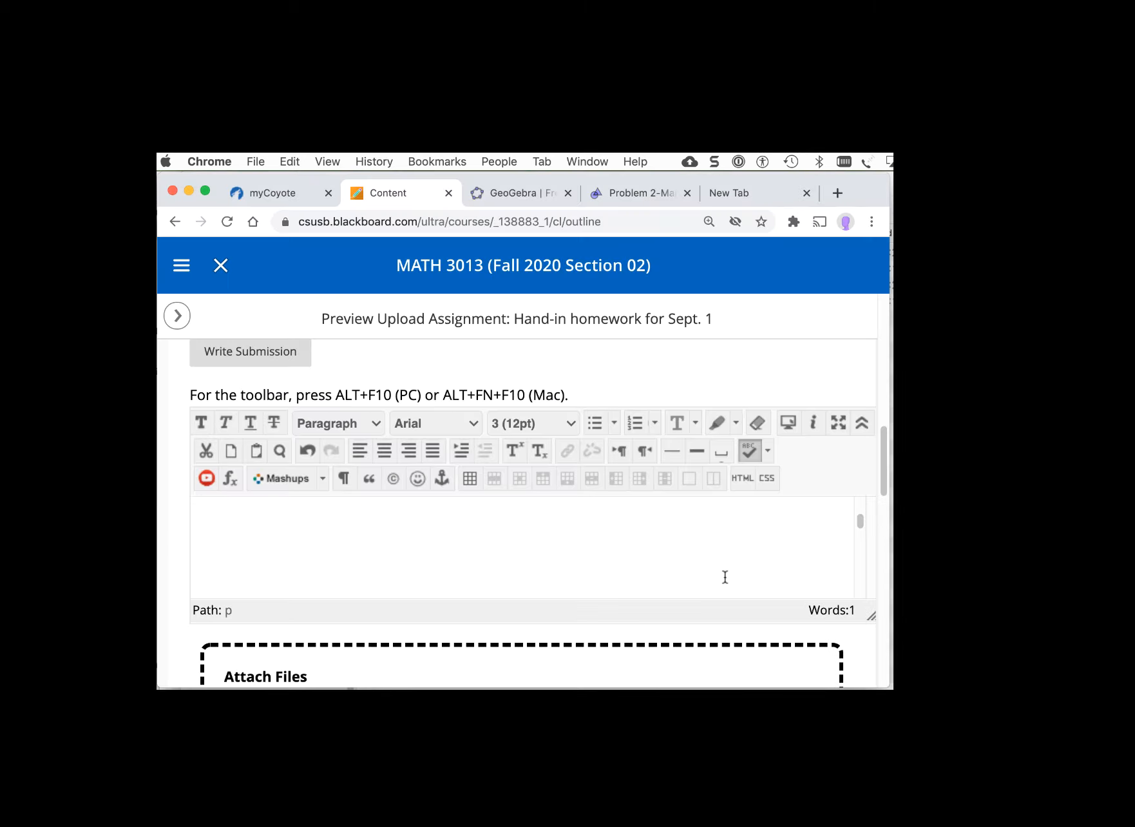
{"action": "scroll", "coordinate": [582, 509], "scroll_direction": "down", "scroll_amount": 3}
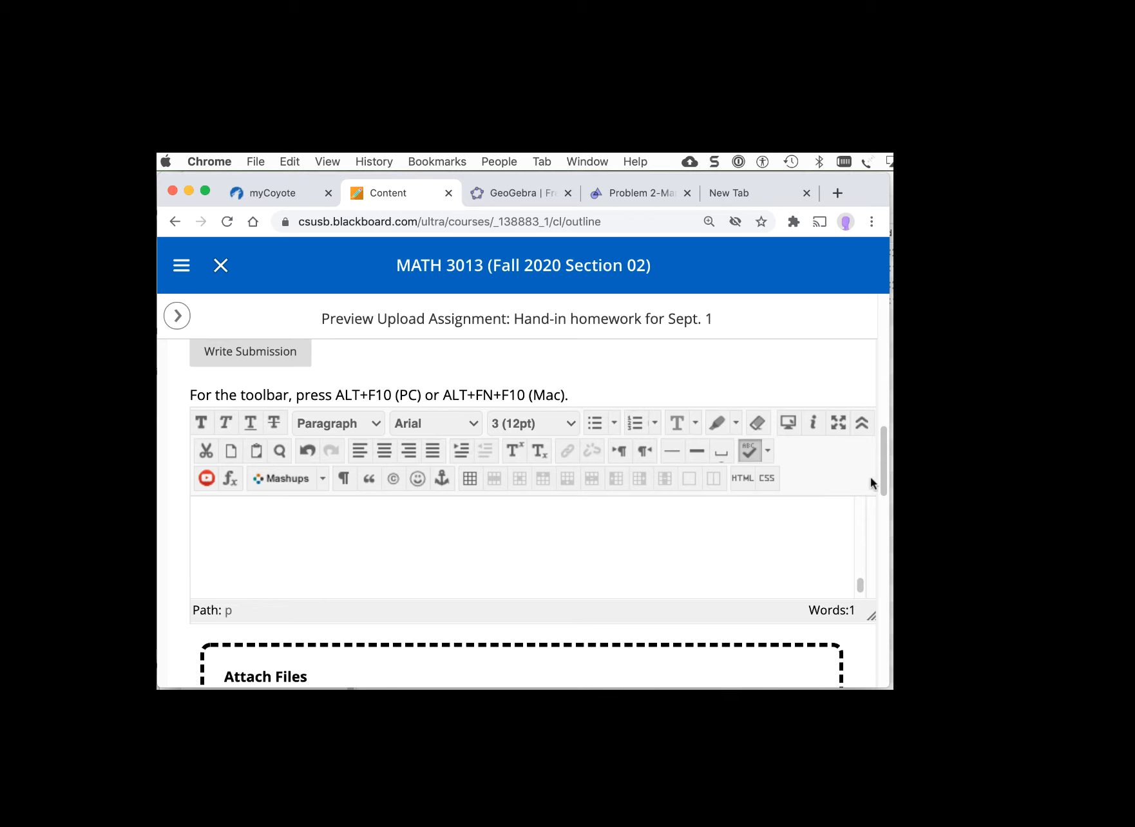
{"action": "left_click_drag", "start_coordinate": [883, 477], "coordinate": [884, 562]}
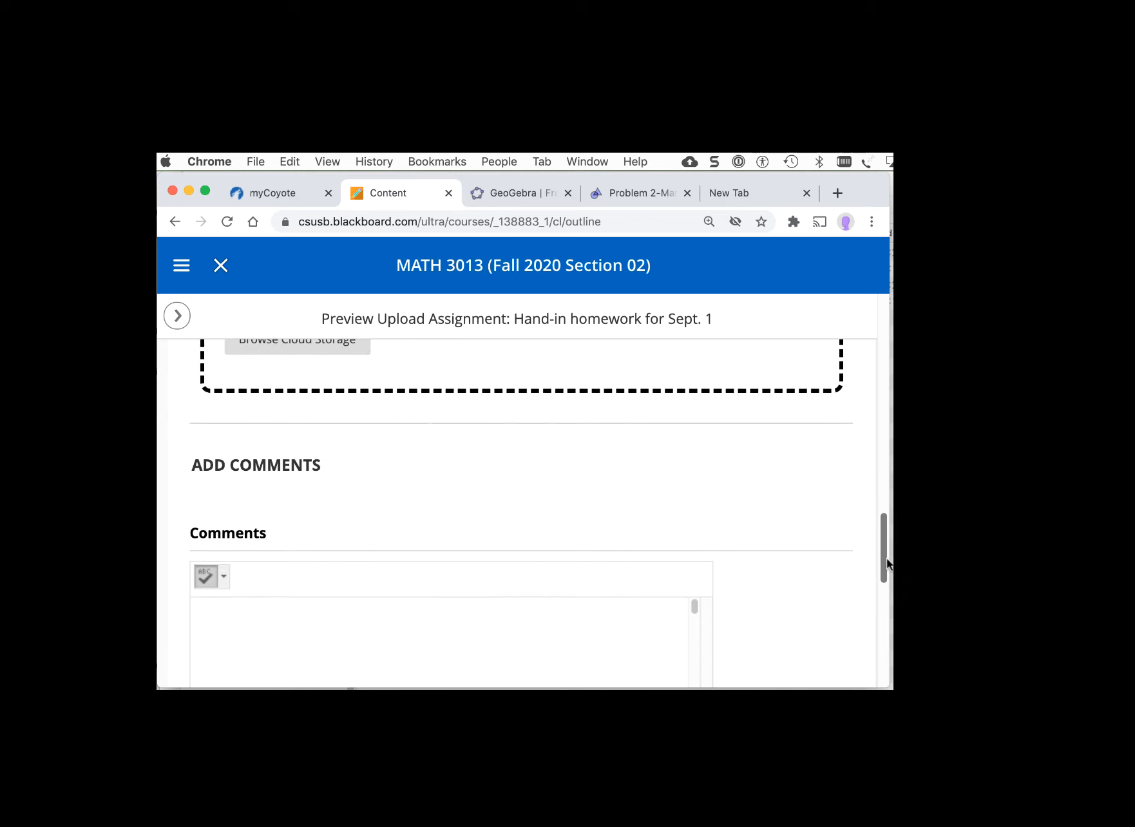
{"action": "left_click", "coordinate": [301, 628]}
{"action": "key", "text": "super+v"}
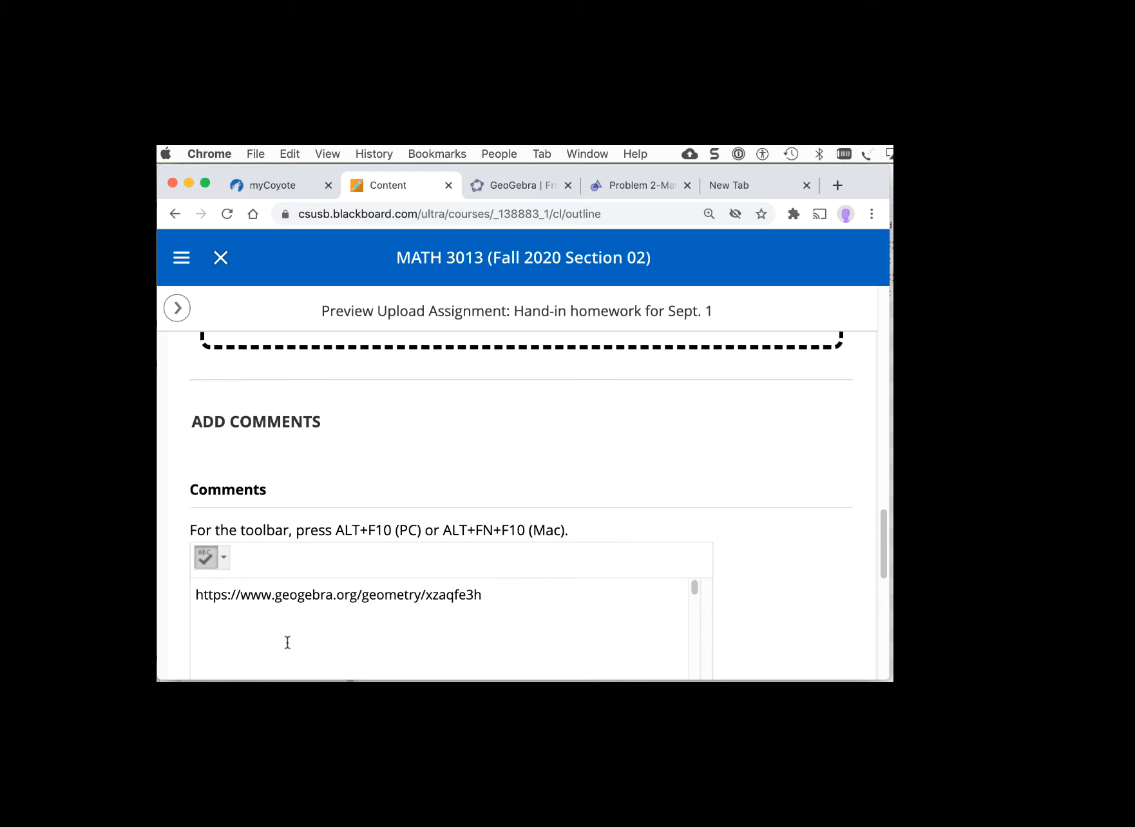
{"action": "left_click_drag", "start_coordinate": [879, 524], "coordinate": [877, 607]}
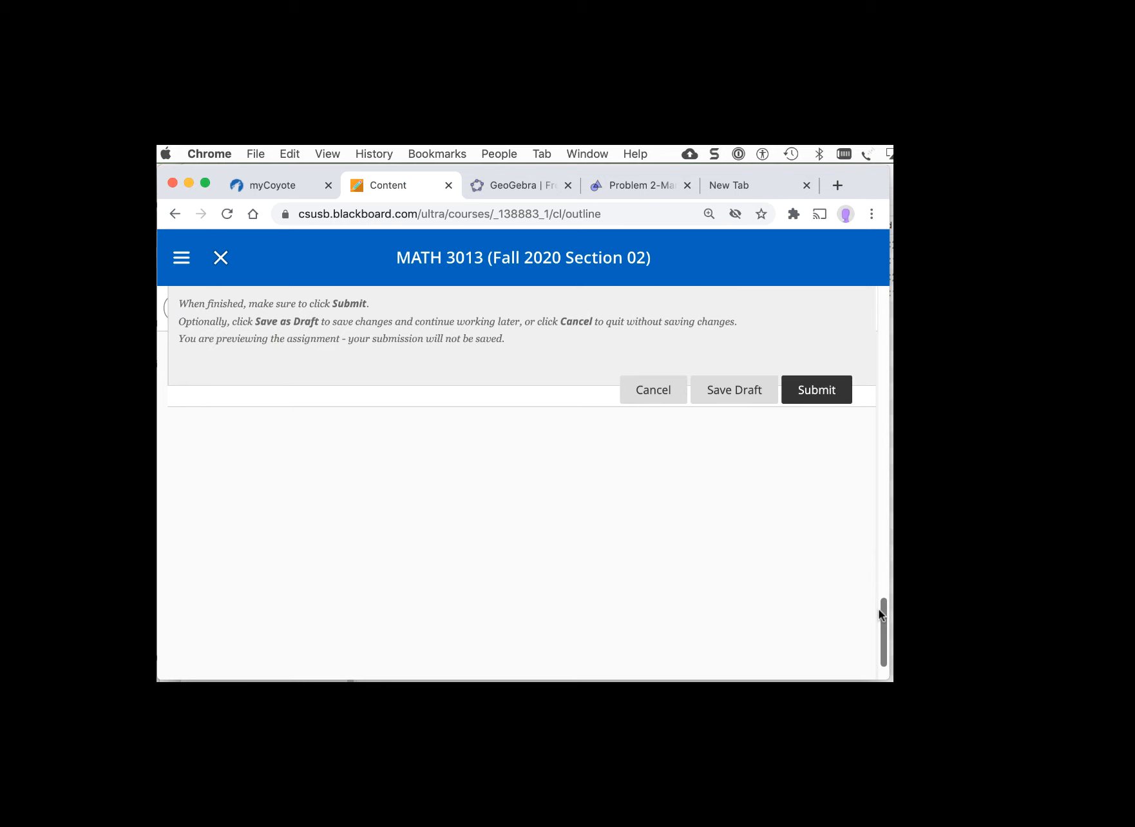
- Submit the assignment and scroll through the reloaded page showing the not-saved preview warning
{"action": "left_click", "coordinate": [830, 387]}
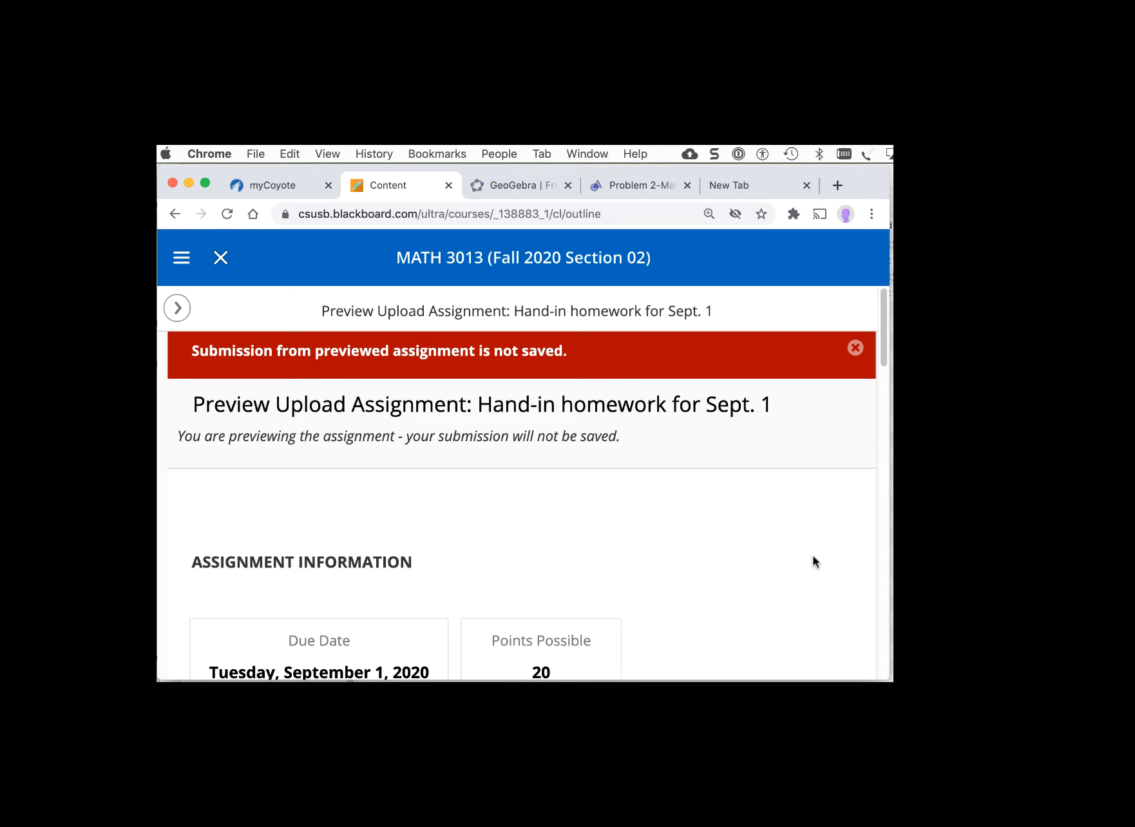
{"action": "scroll", "coordinate": [813, 562], "scroll_direction": "down", "scroll_amount": 10}
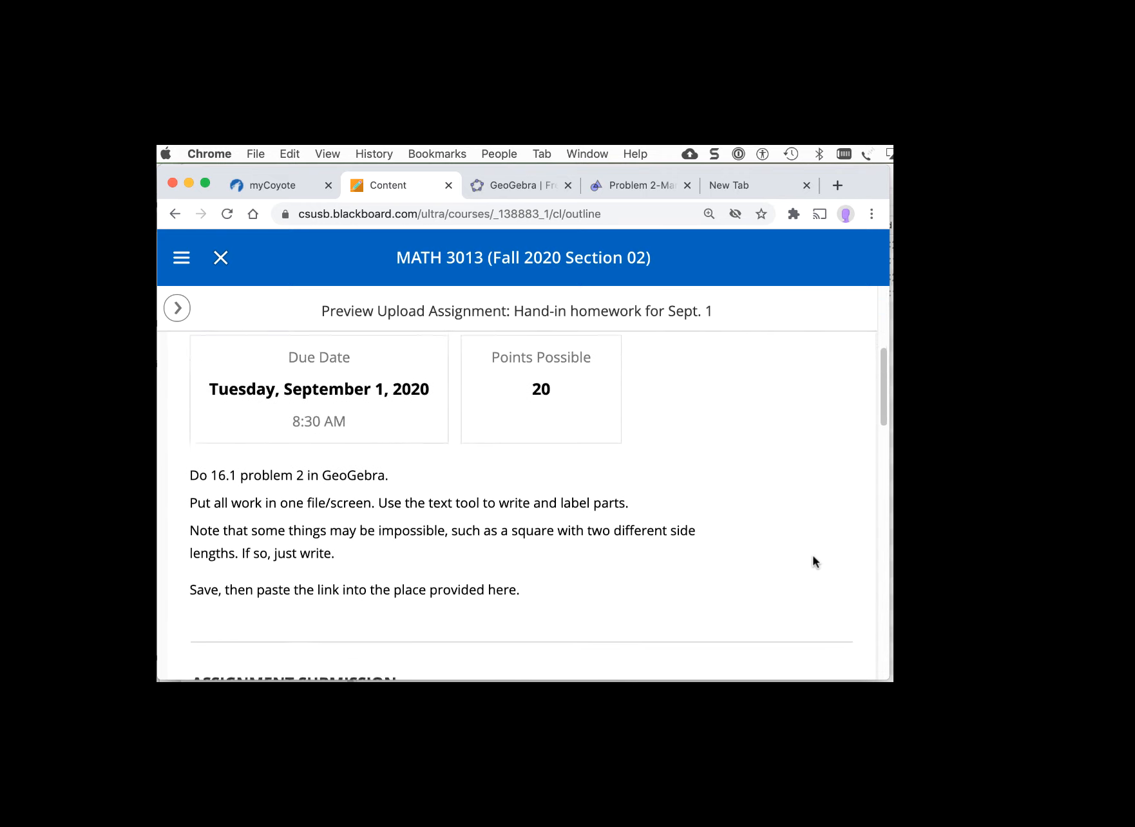
{"action": "scroll", "coordinate": [813, 561], "scroll_direction": "down", "scroll_amount": 3}
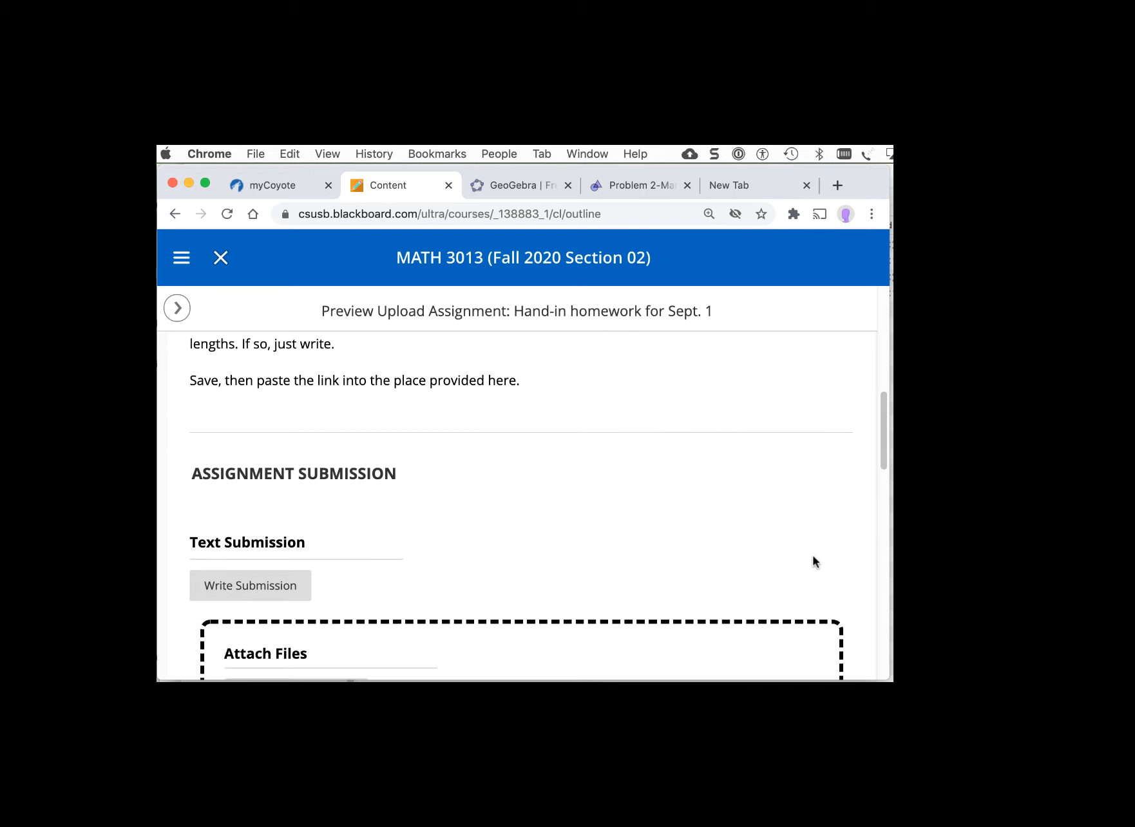